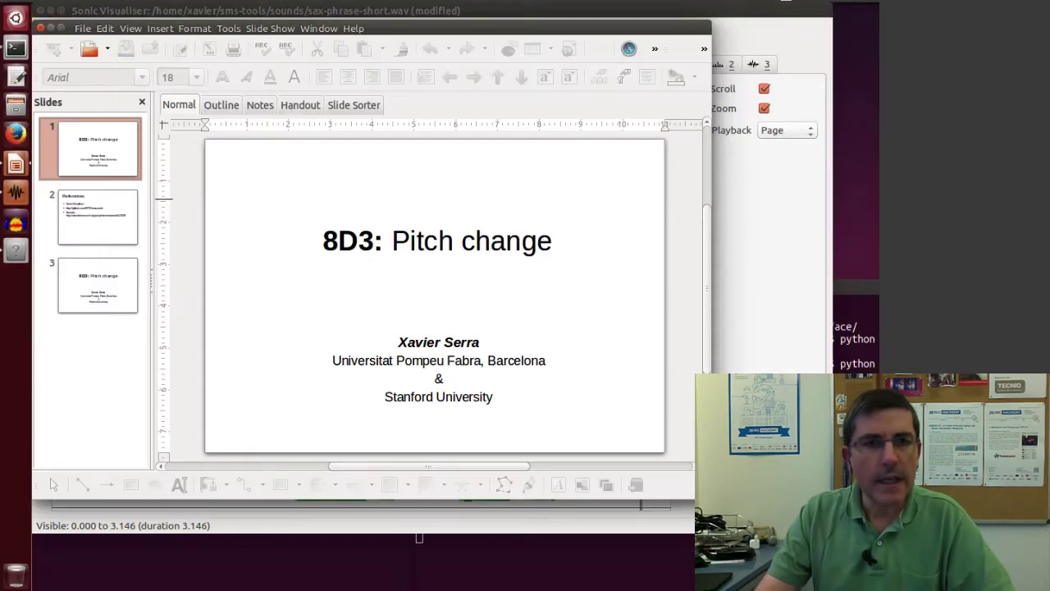
- Switch to Sonic Visualiser, play sax-phrase-short.wav from the start, and rewind it to the beginning
left_click(14, 195)
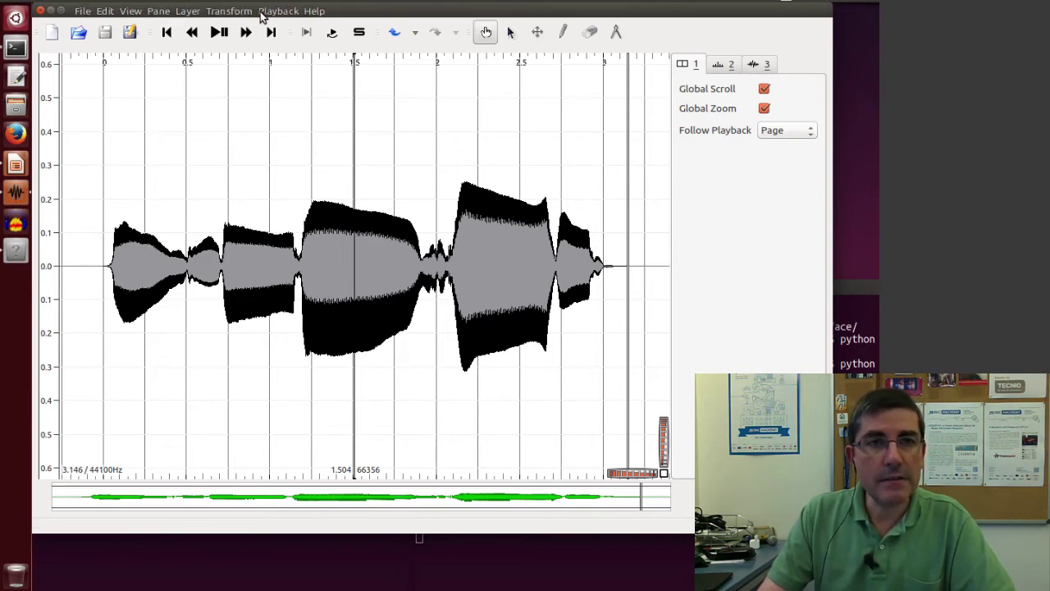
left_click(169, 34)
key("space")
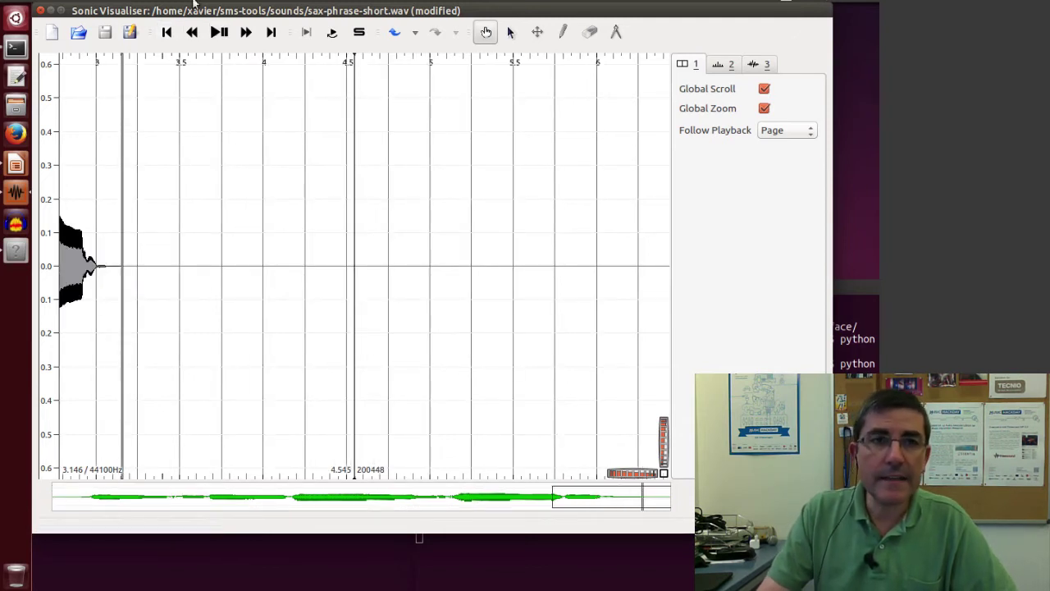
left_click(169, 35)
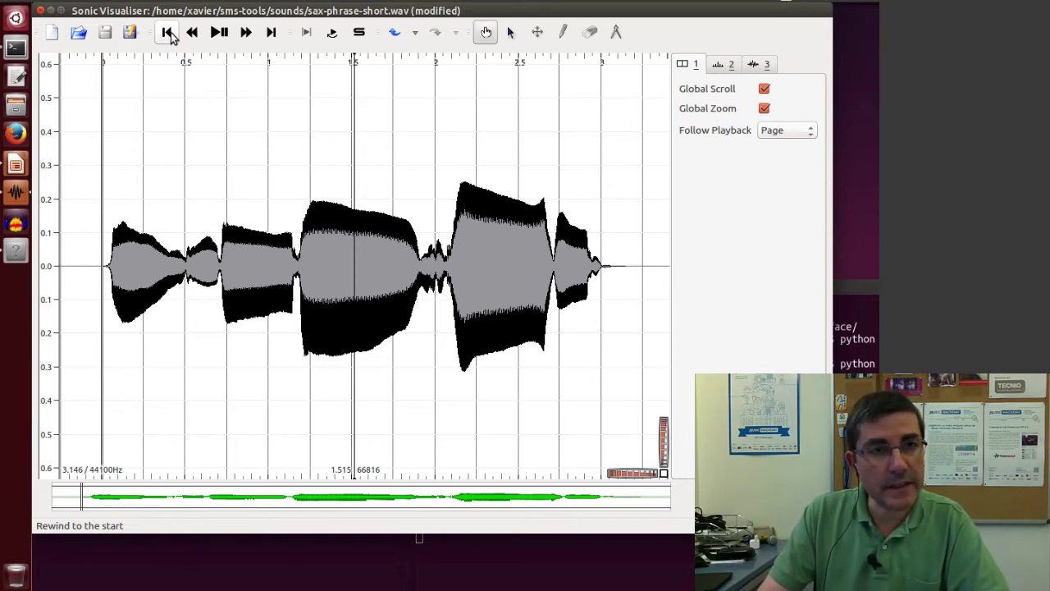
- Add a spectrogram pane below the sax waveform and enlarge it by shrinking the waveform pane
mouse_move(218, 13)
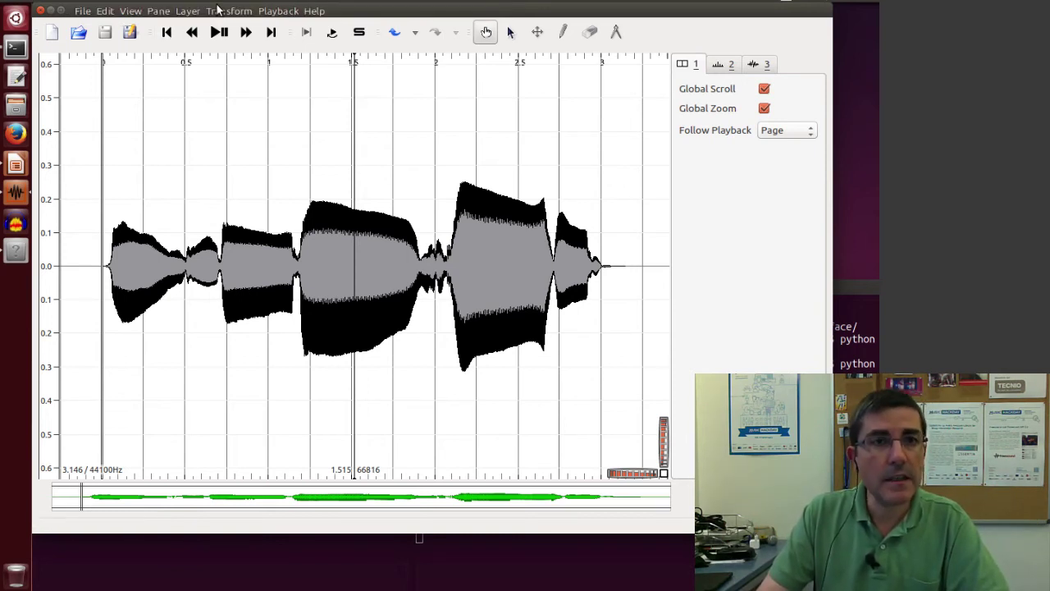
left_click(166, 11)
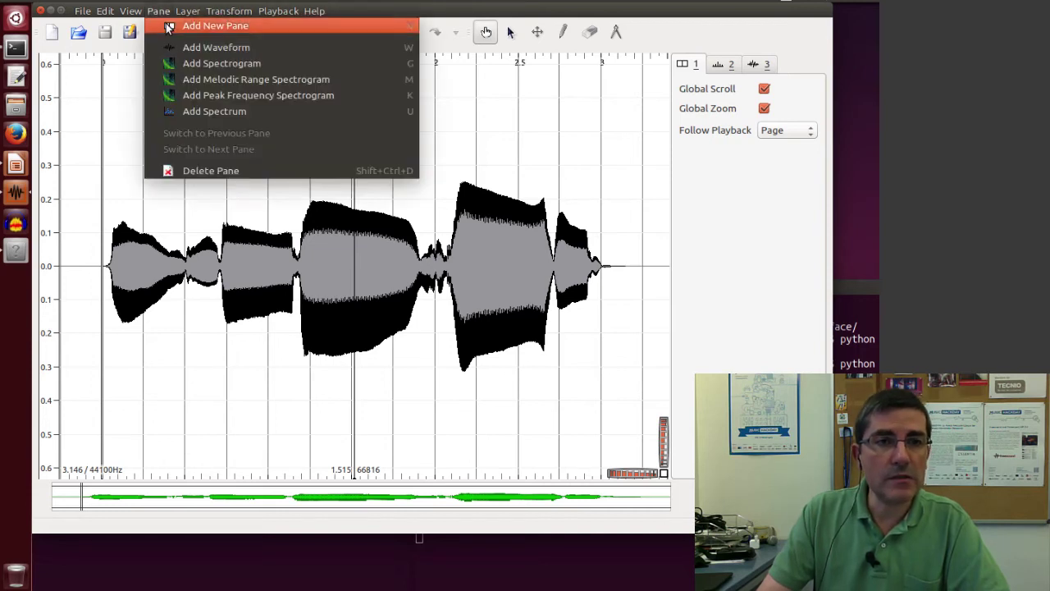
left_click(168, 64)
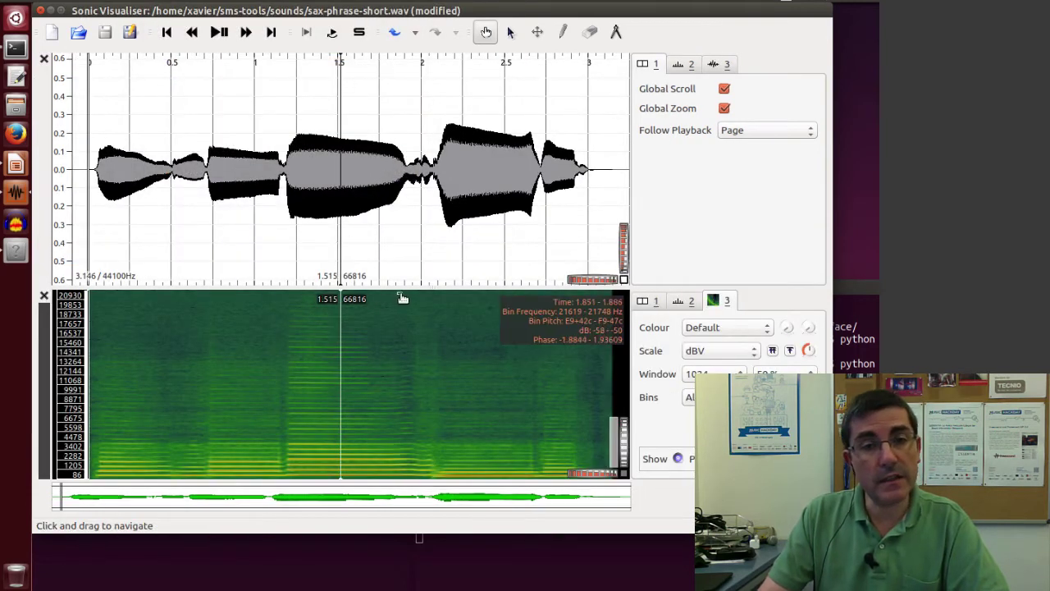
left_click_drag(405, 287, 411, 218)
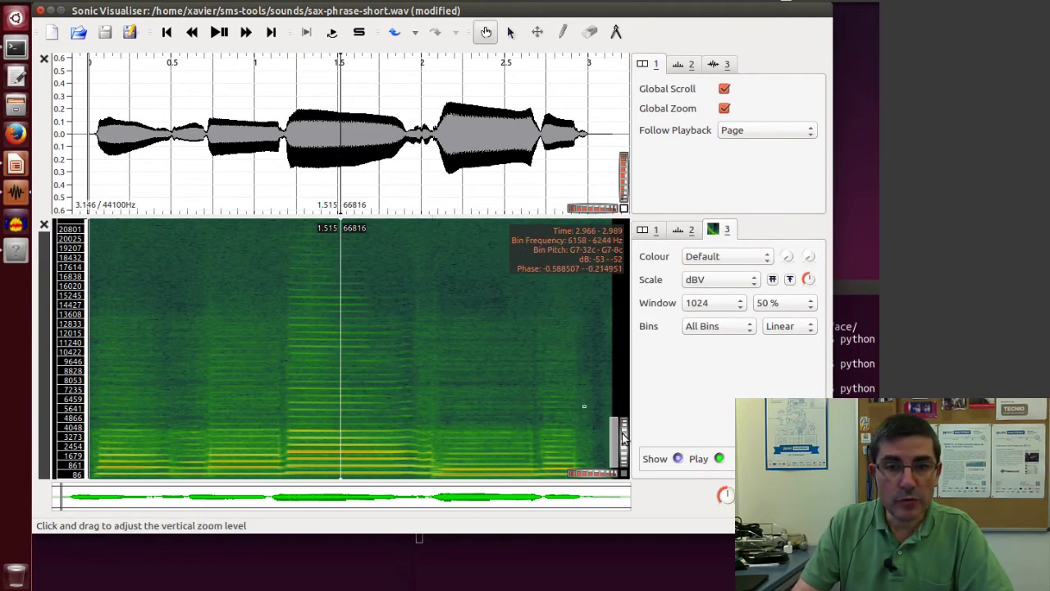
- Narrow the spectrogram's visible frequency range to about 43–3660 Hz and set its window size to 2048
scroll(623, 435, "up", 3)
left_click_drag(613, 458, 613, 468)
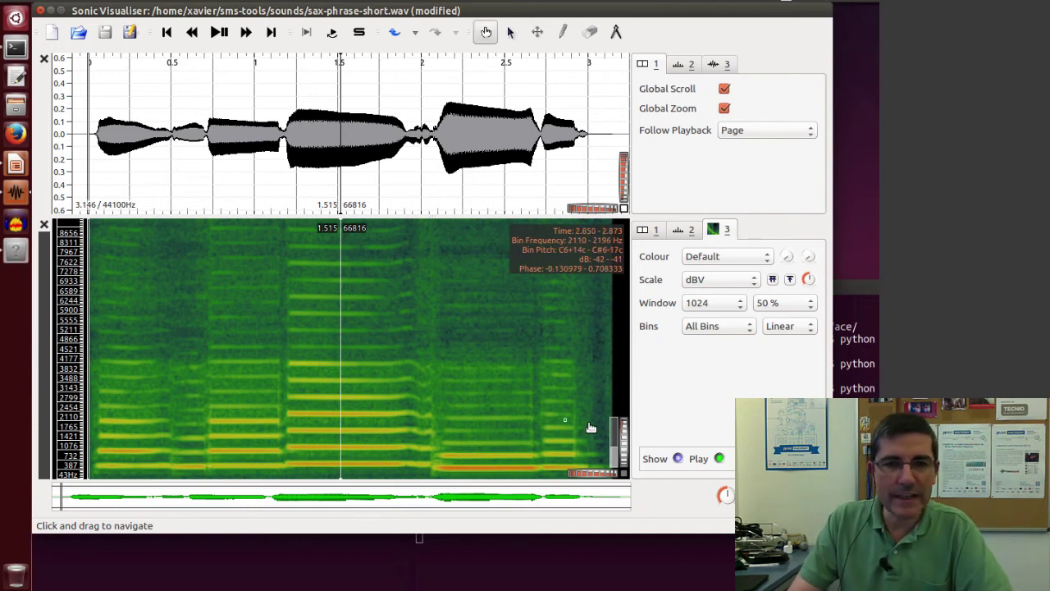
scroll(622, 448, "up", 3)
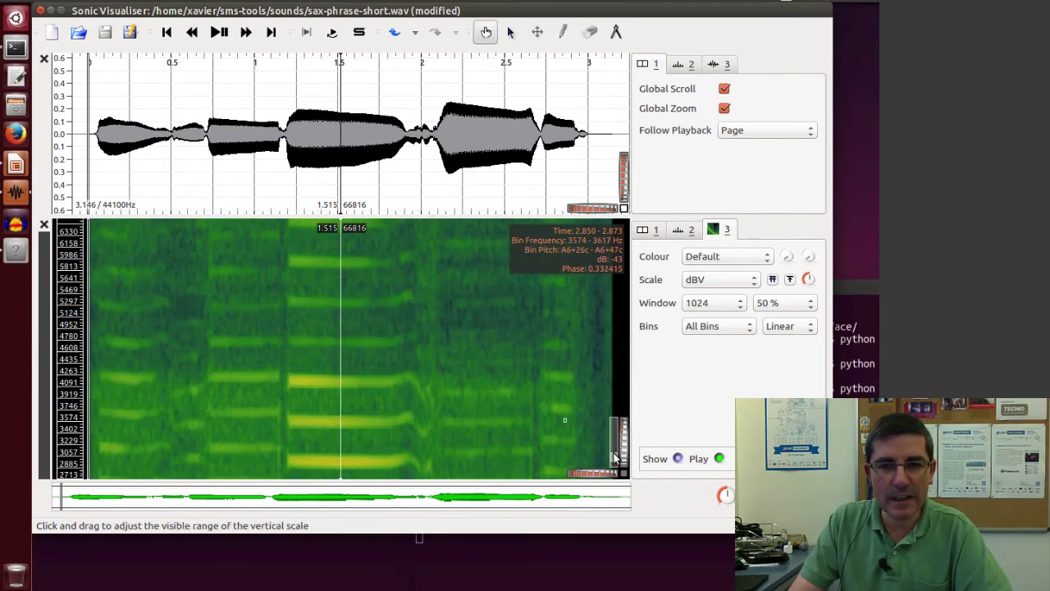
left_click_drag(617, 450, 607, 486)
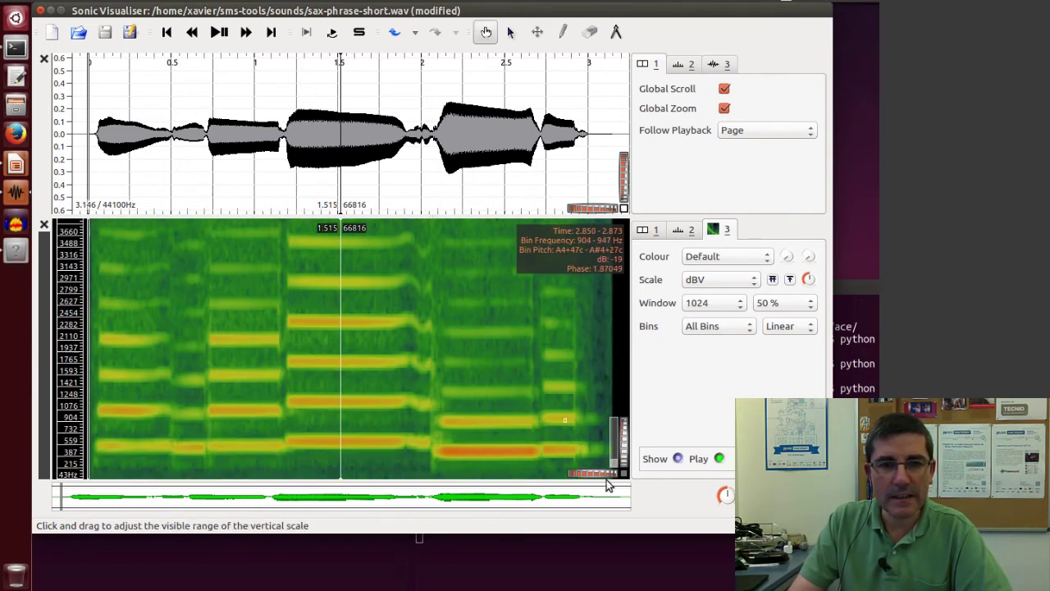
left_click(723, 303)
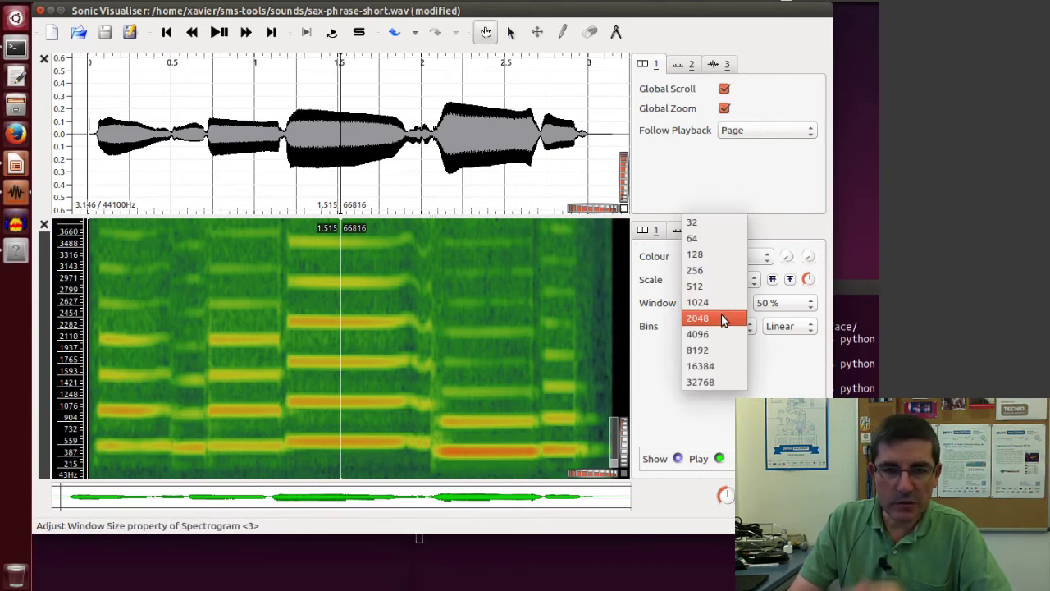
left_click(721, 314)
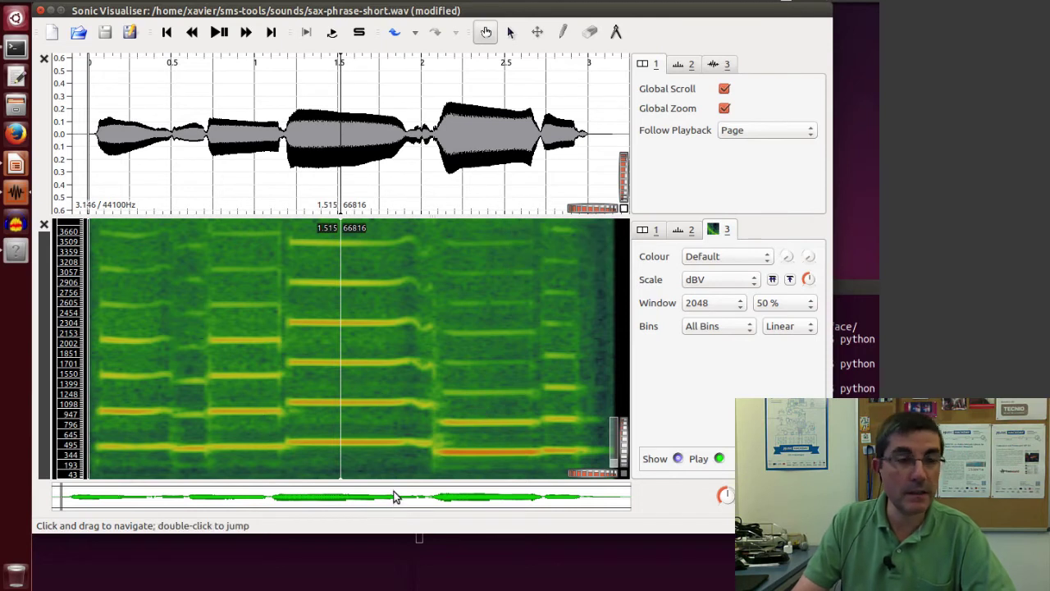
- Switch to the sms-tools models GUI and load sax-phrase-short.wav as the input file of the HPS model
left_click(23, 256)
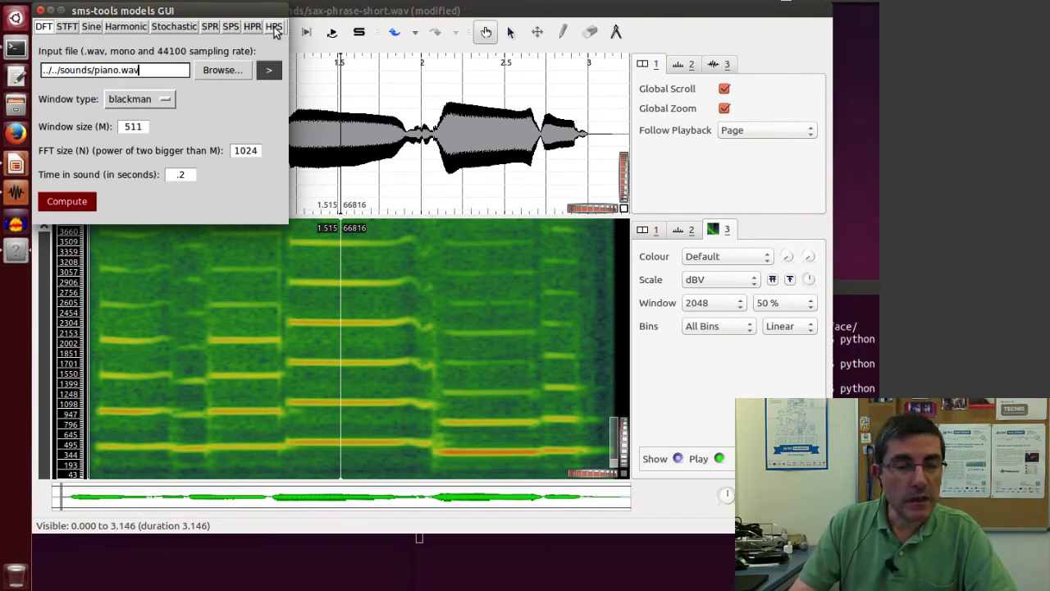
left_click(275, 27)
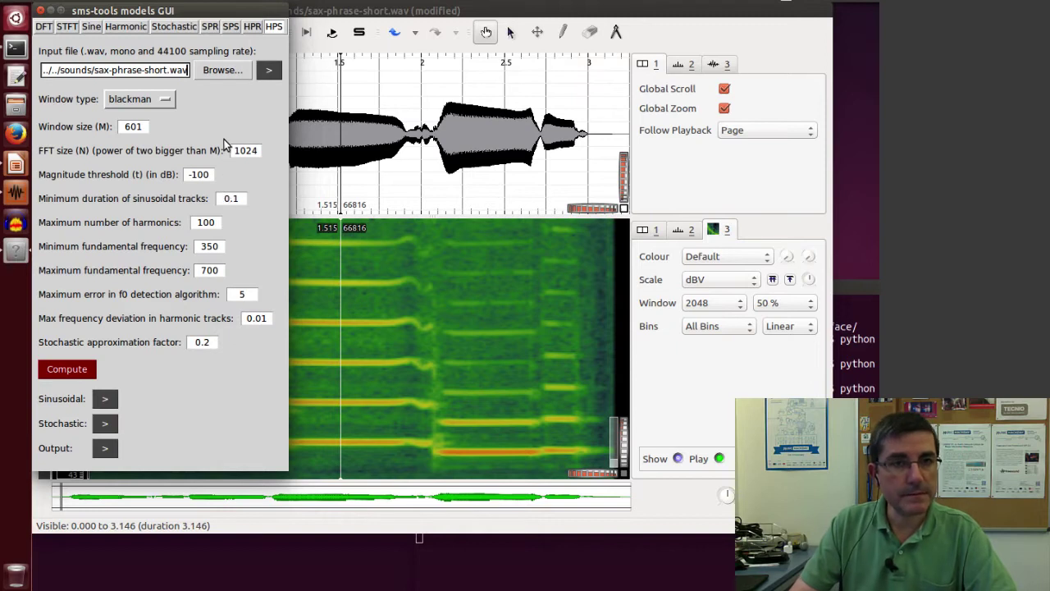
left_click(222, 72)
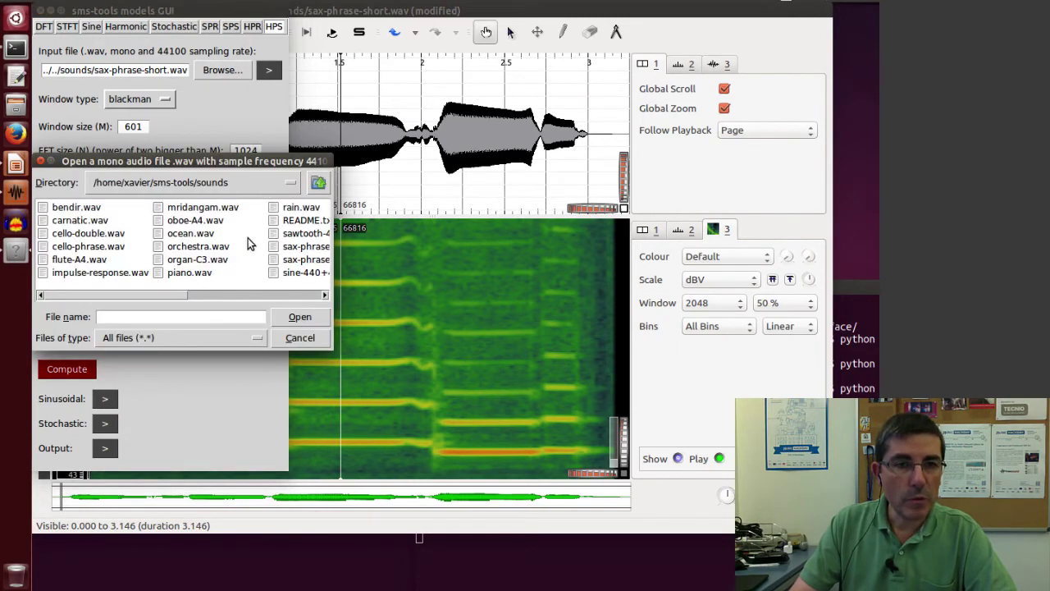
left_click(303, 260)
left_click(306, 247)
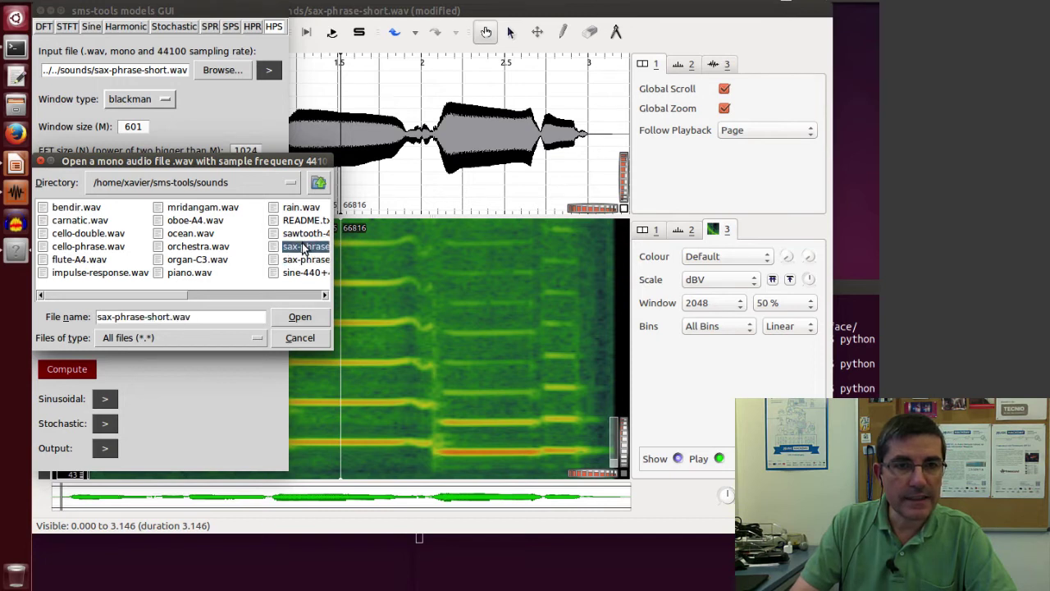
left_click(303, 320)
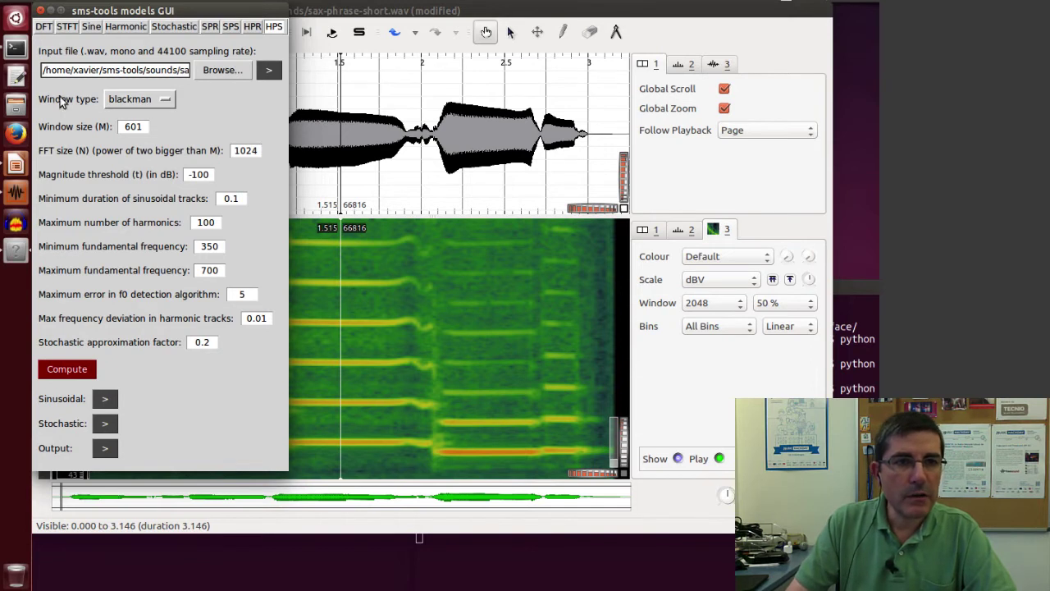
- Switch to the terminal, open a new terminal window and start ipython in it
left_click(20, 52)
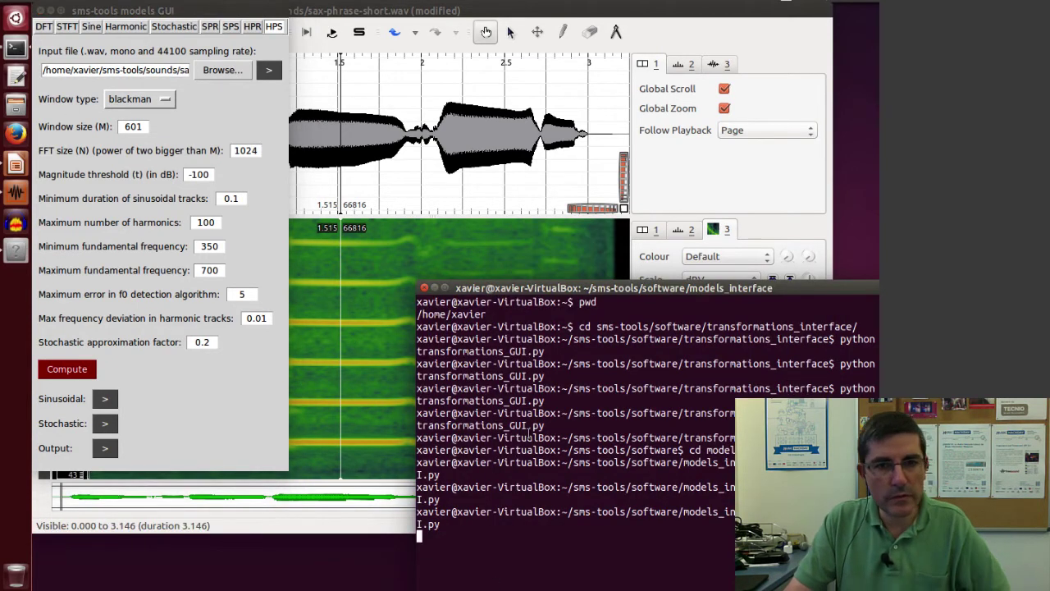
left_click(467, 289)
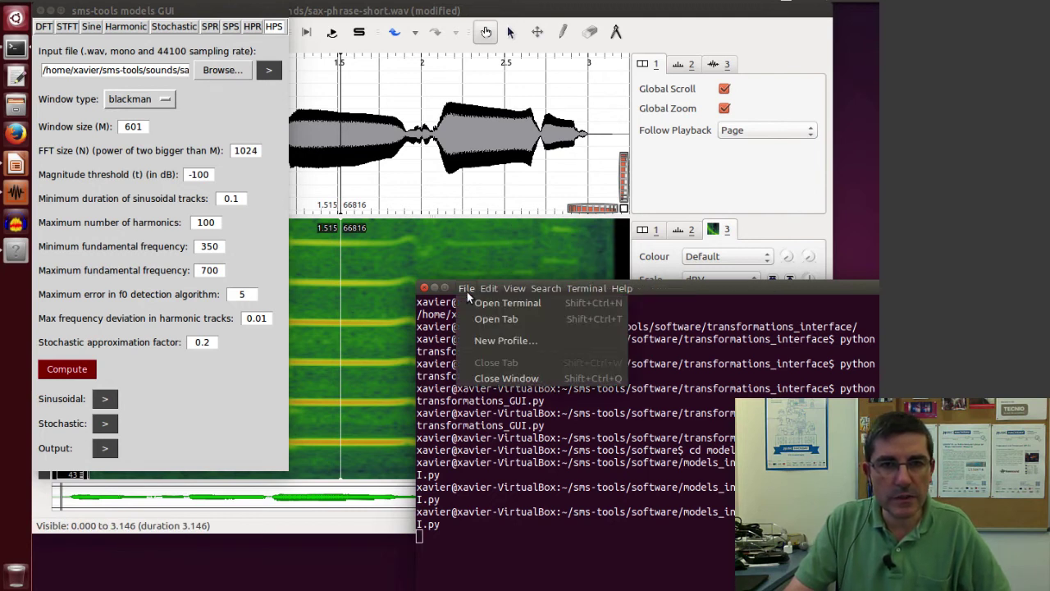
left_click(476, 304)
type("ipython")
key("Return")
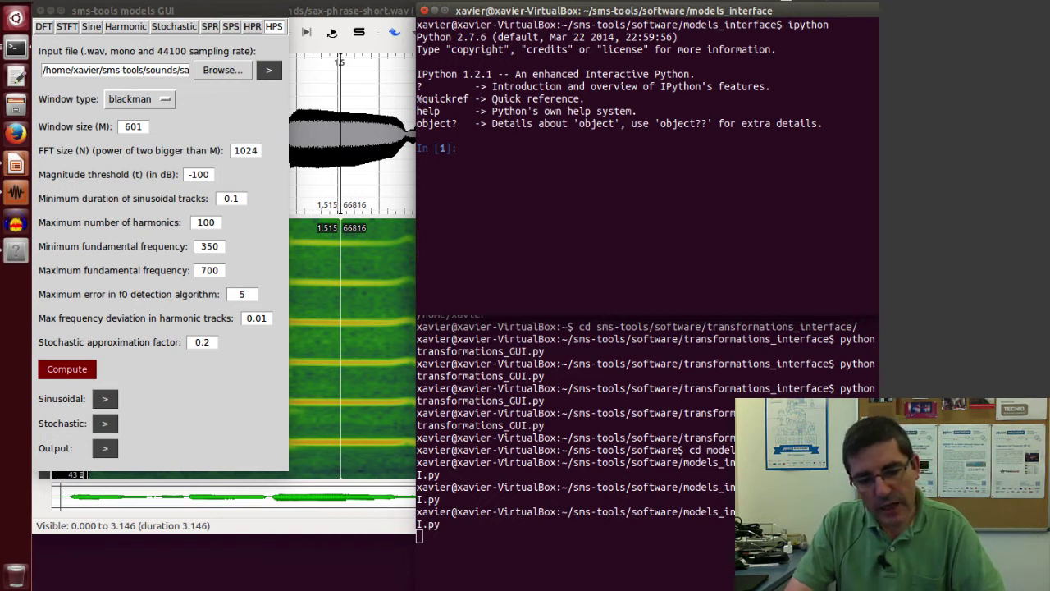
- Calculate the analysis window size in IPython with 6*44100/400.0
type("6")
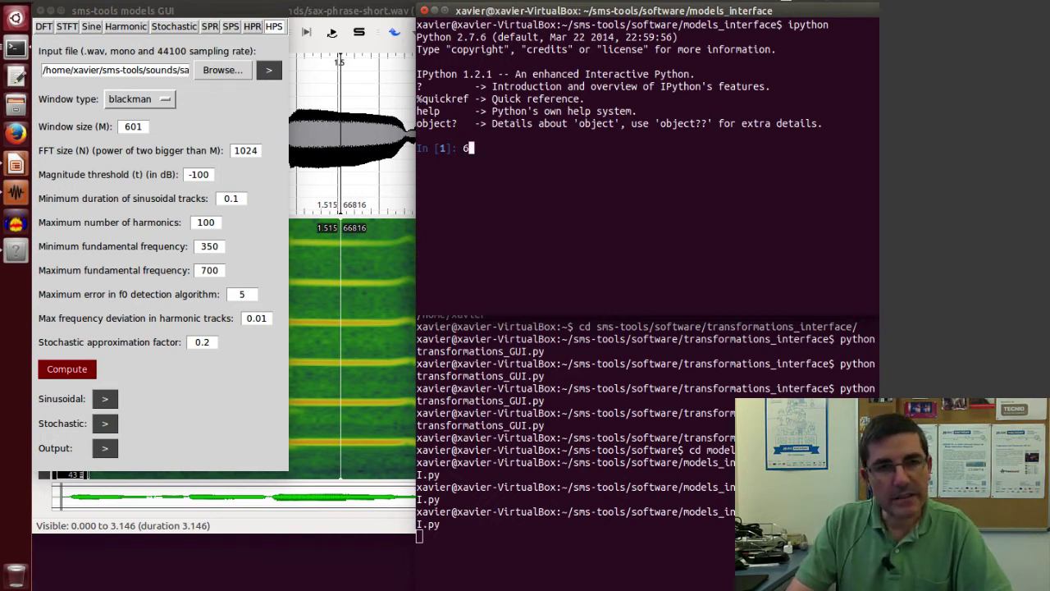
type("*")
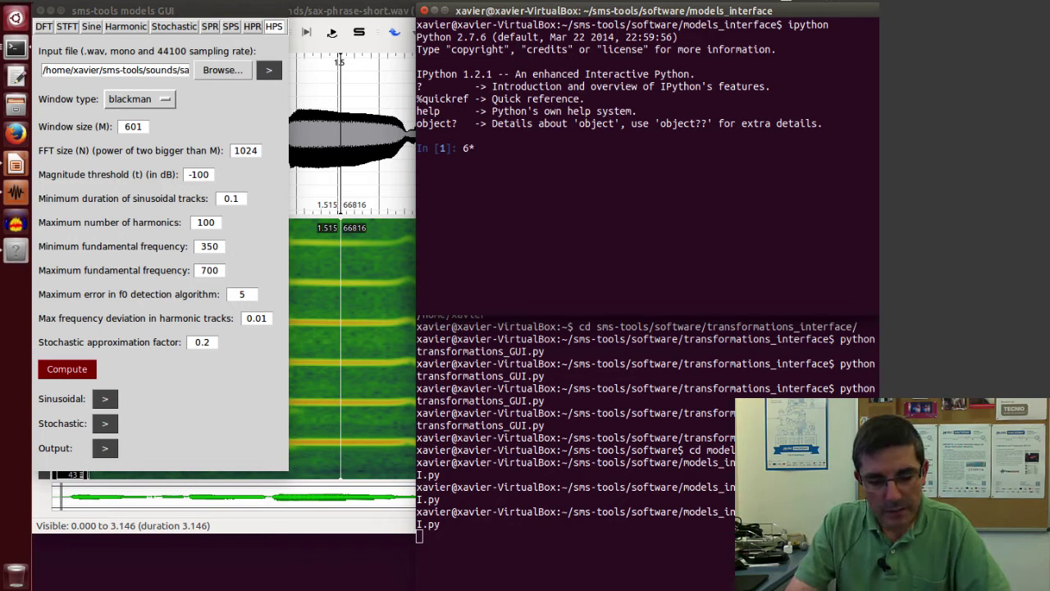
type("44100")
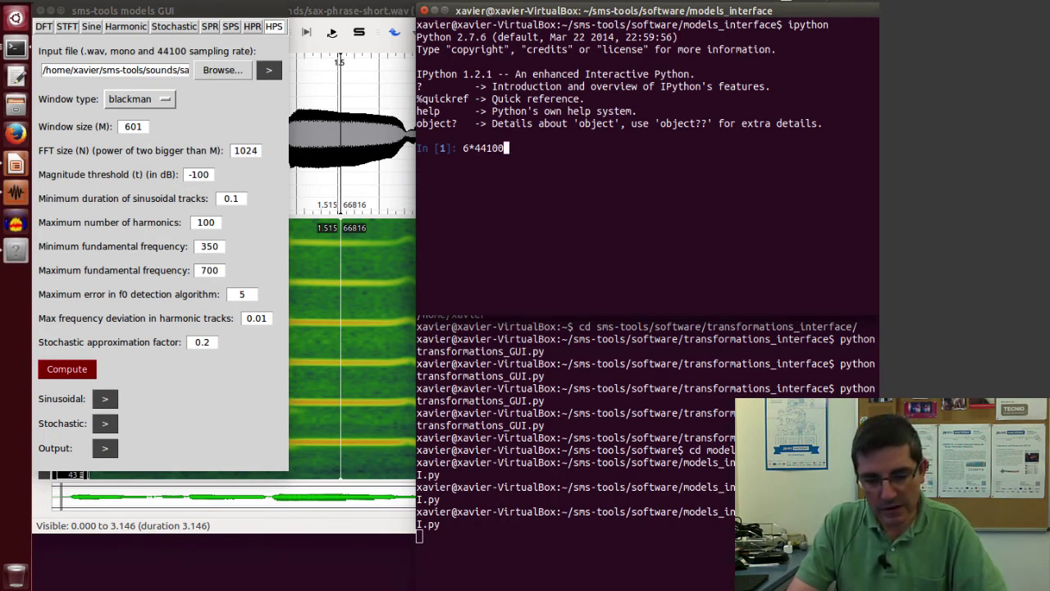
type("/.")
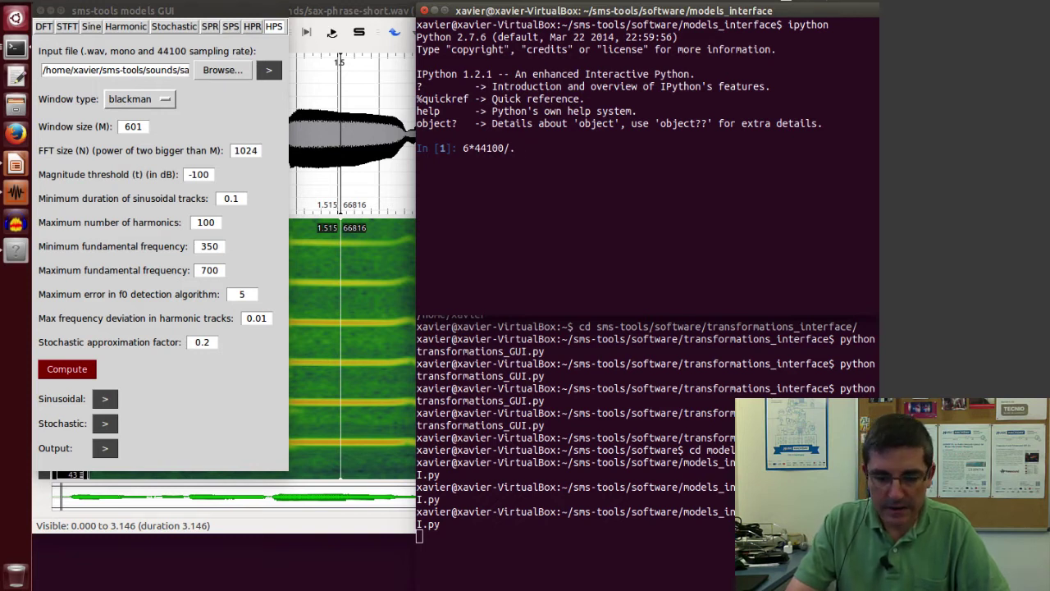
type("4400.0")
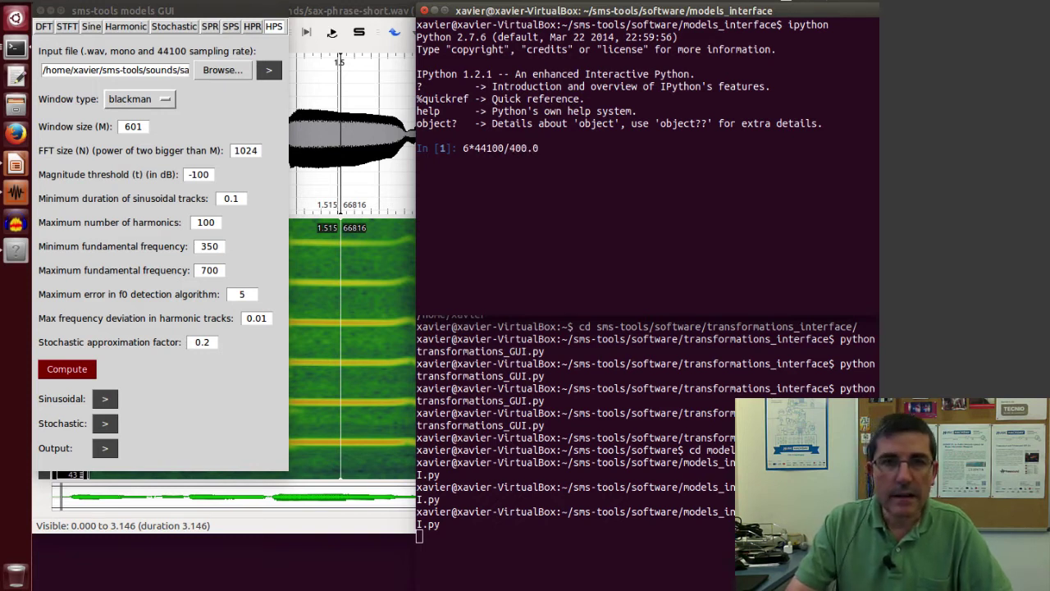
key("Return")
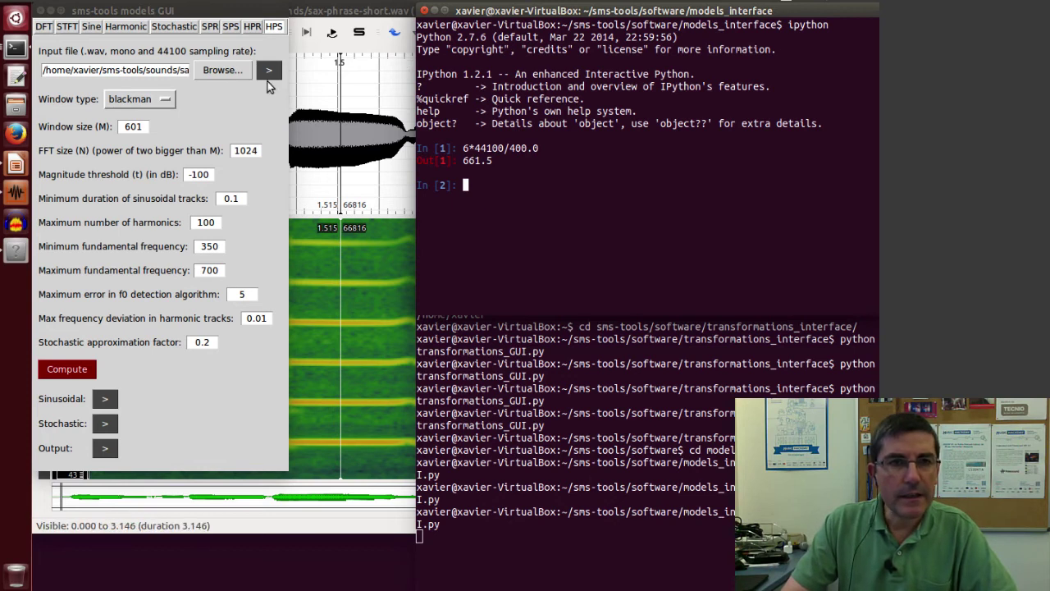
- Set the HPS model's window size (M) to 661 and its FFT size (N) to 2048
left_click_drag(142, 126, 100, 129)
type("661")
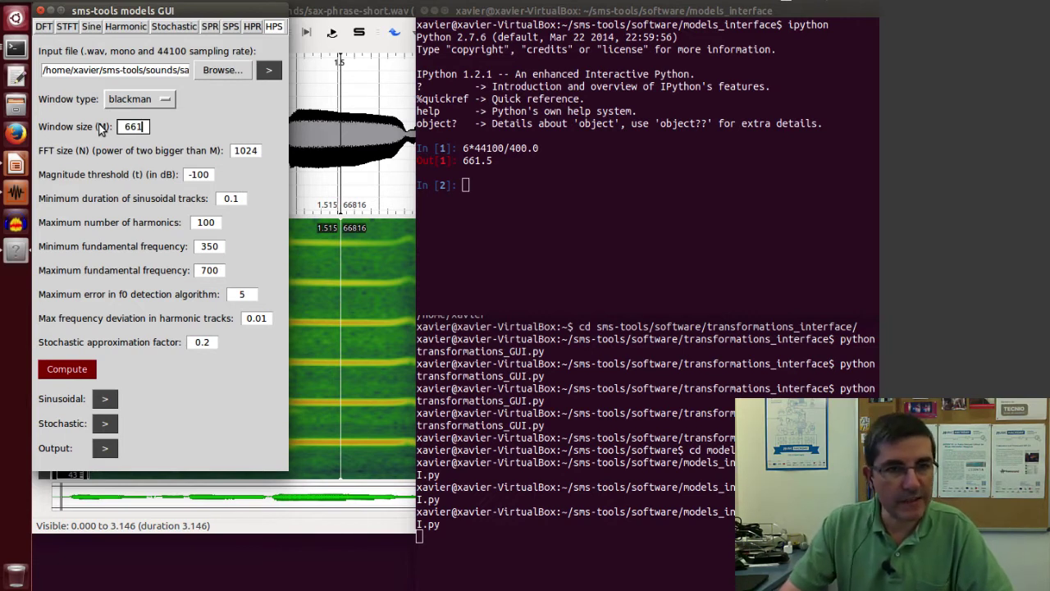
left_click_drag(257, 151, 199, 149)
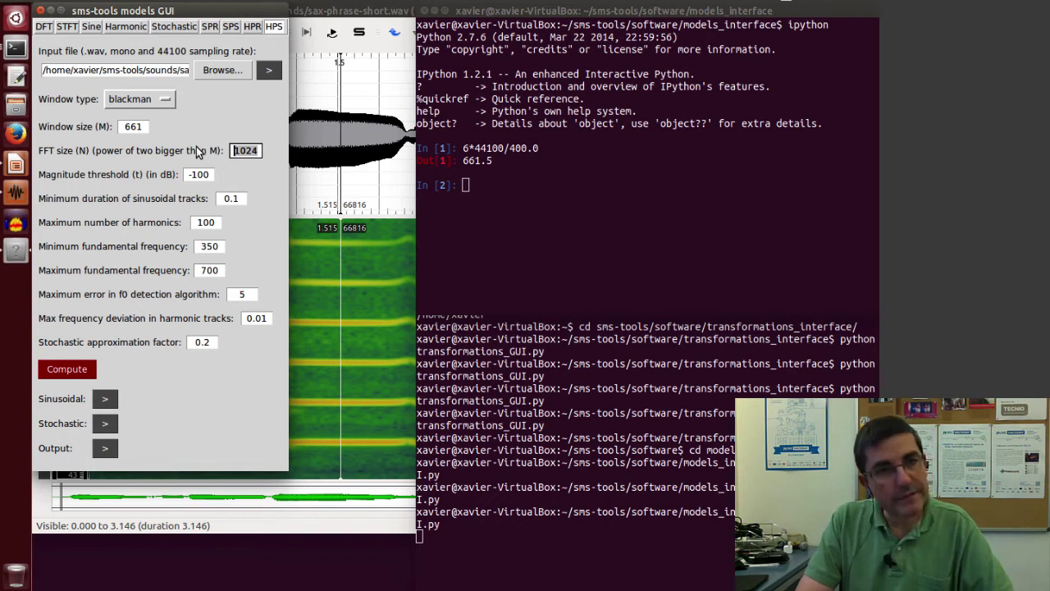
type("2048")
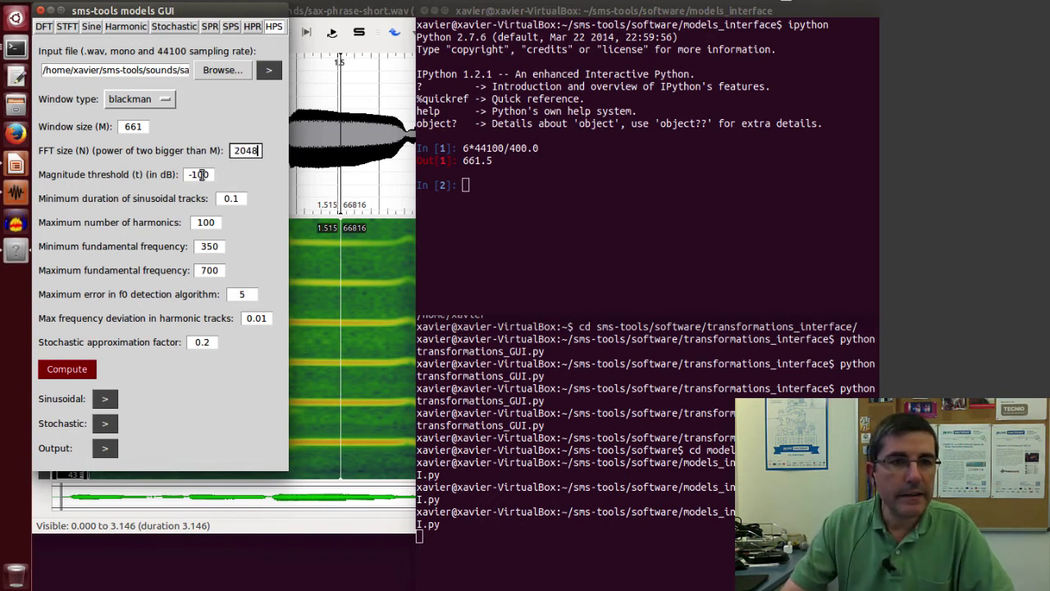
left_click_drag(212, 174, 186, 174)
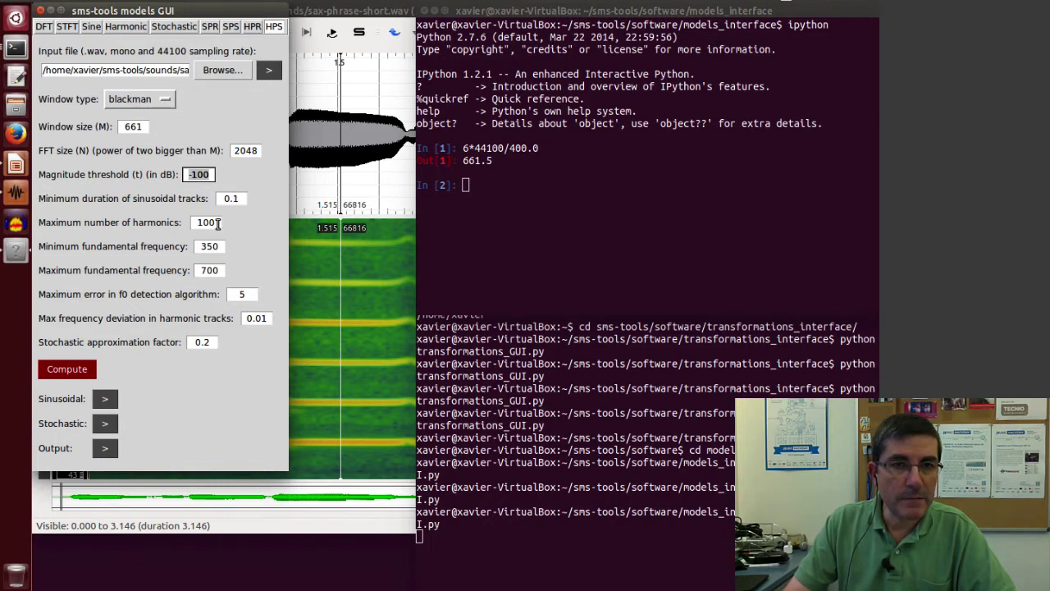
- Calculate the length of one 400 Hz period in samples in IPython with 44100/400.0
left_click(489, 194)
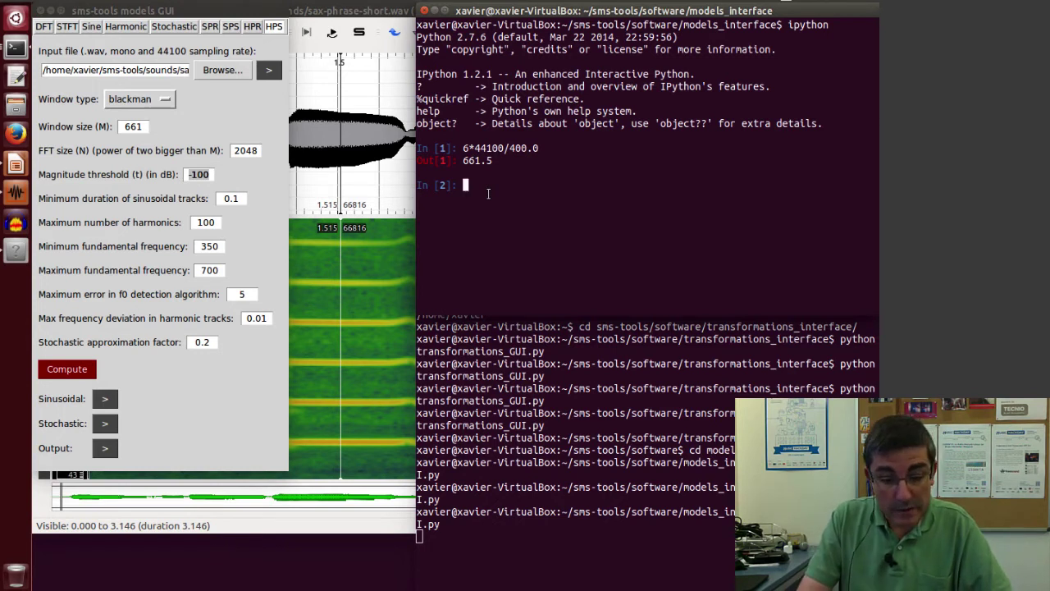
type("44100")
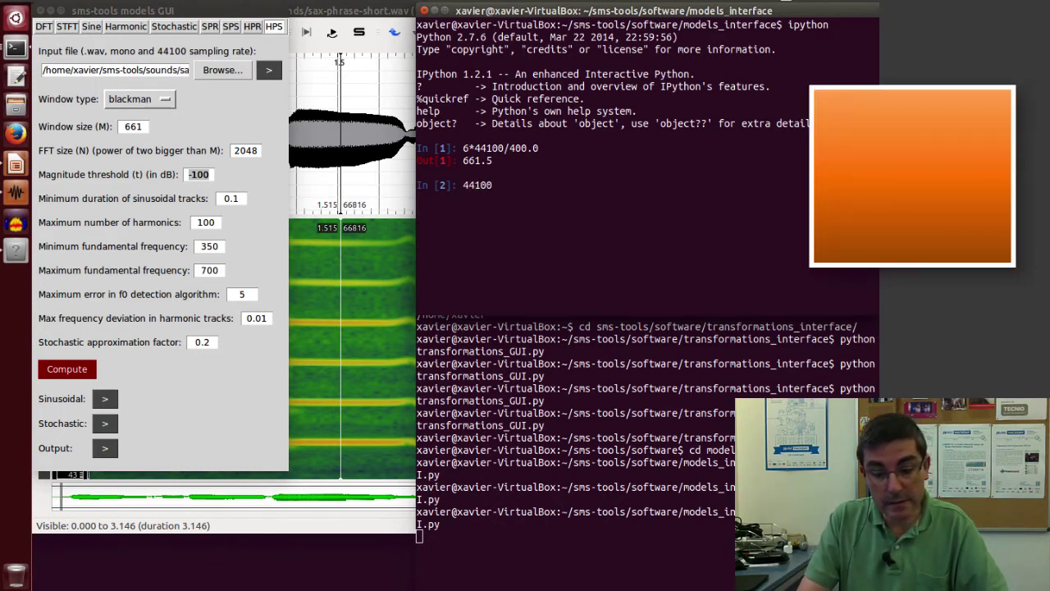
type("/4")
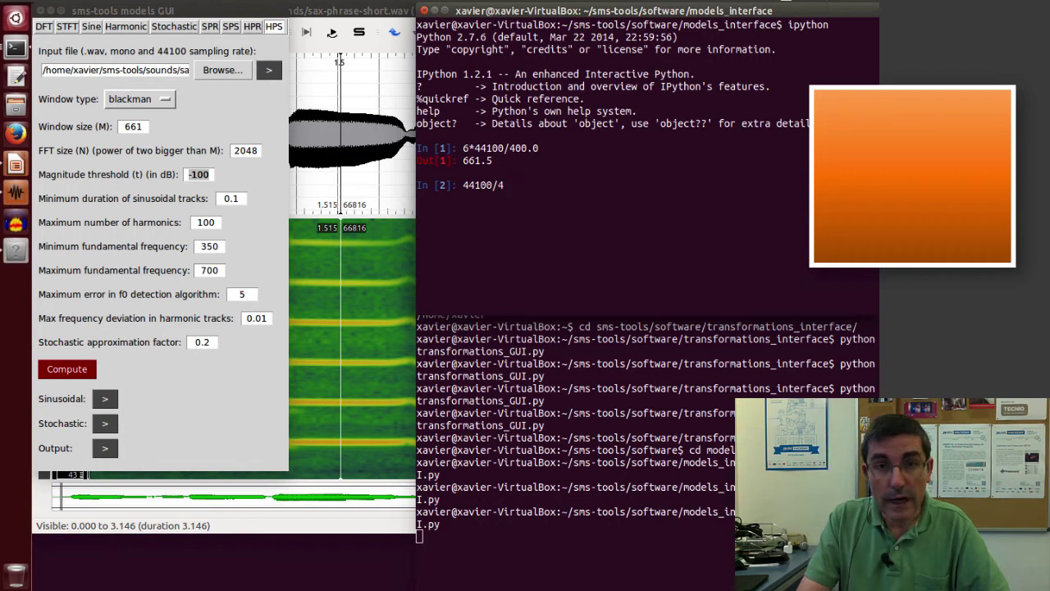
type("00.0")
key("Return")
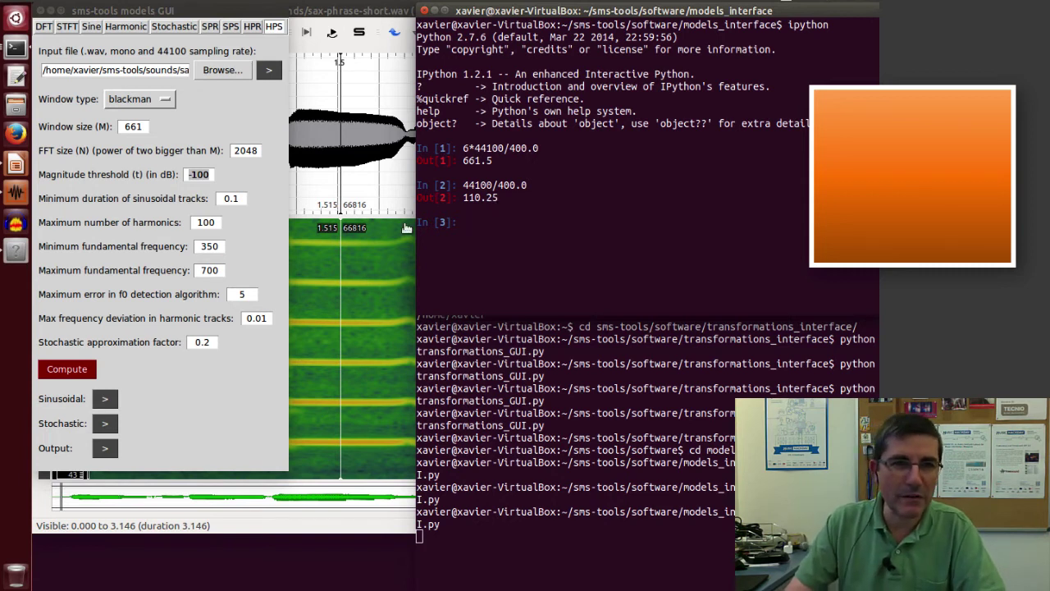
- Set the HPS model's minimum fundamental frequency to 400 and its maximum fundamental frequency to 650
left_click(220, 246)
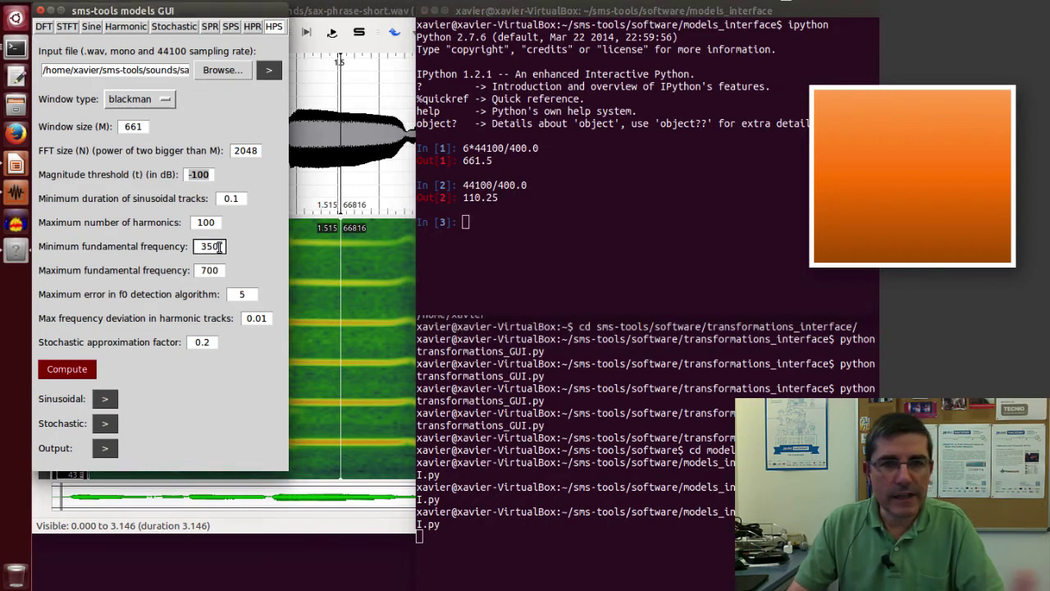
double_click(220, 246)
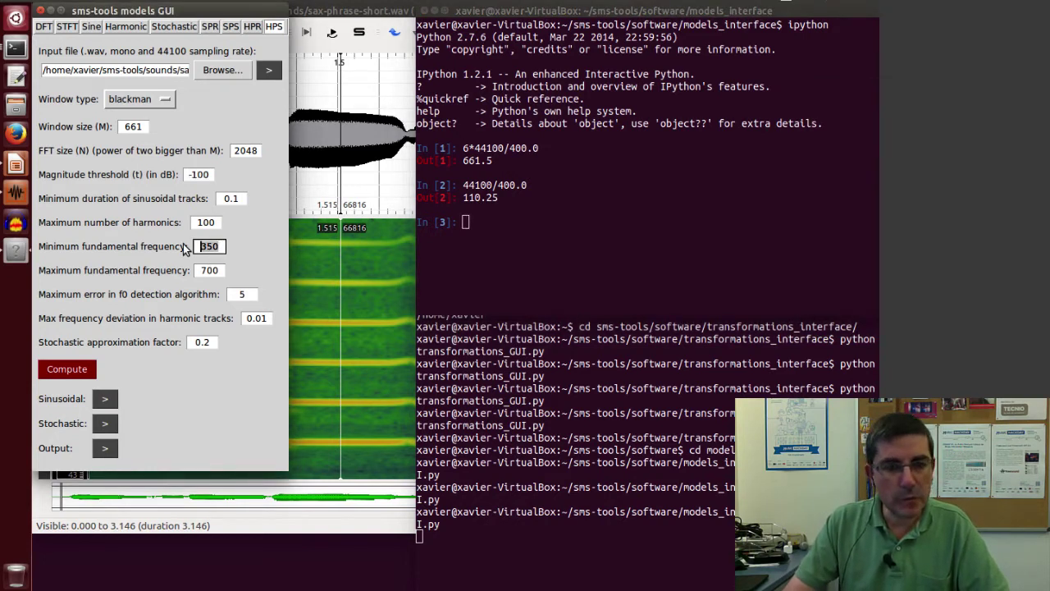
type("400")
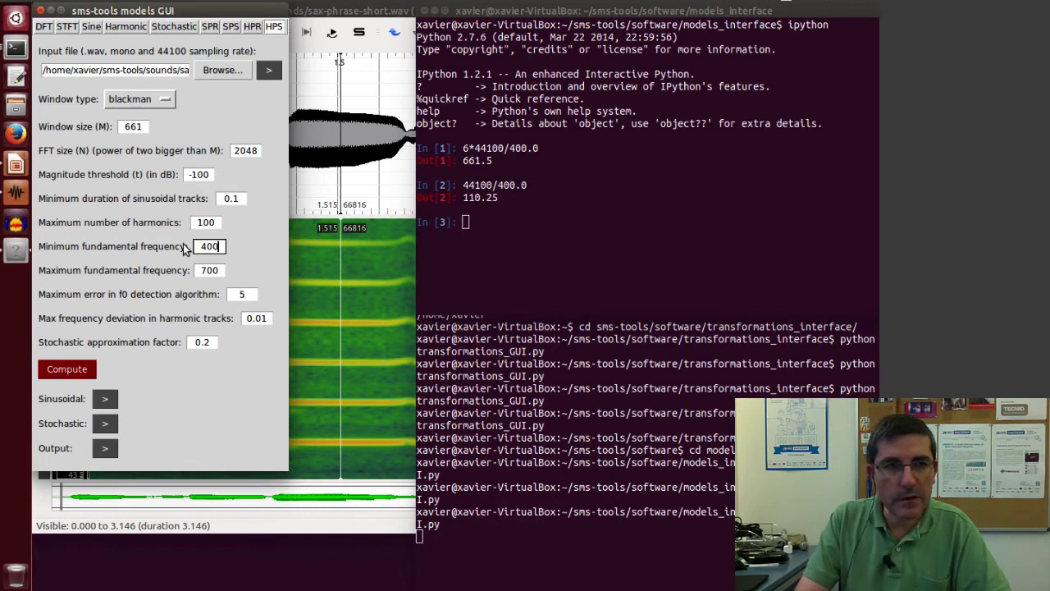
double_click(217, 270)
left_click(197, 271)
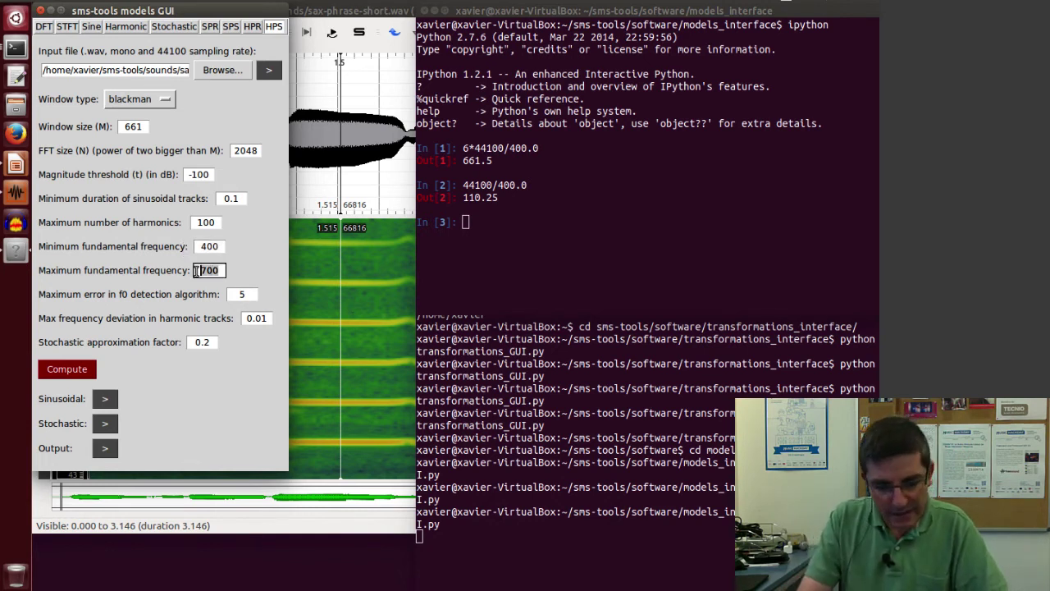
type("650")
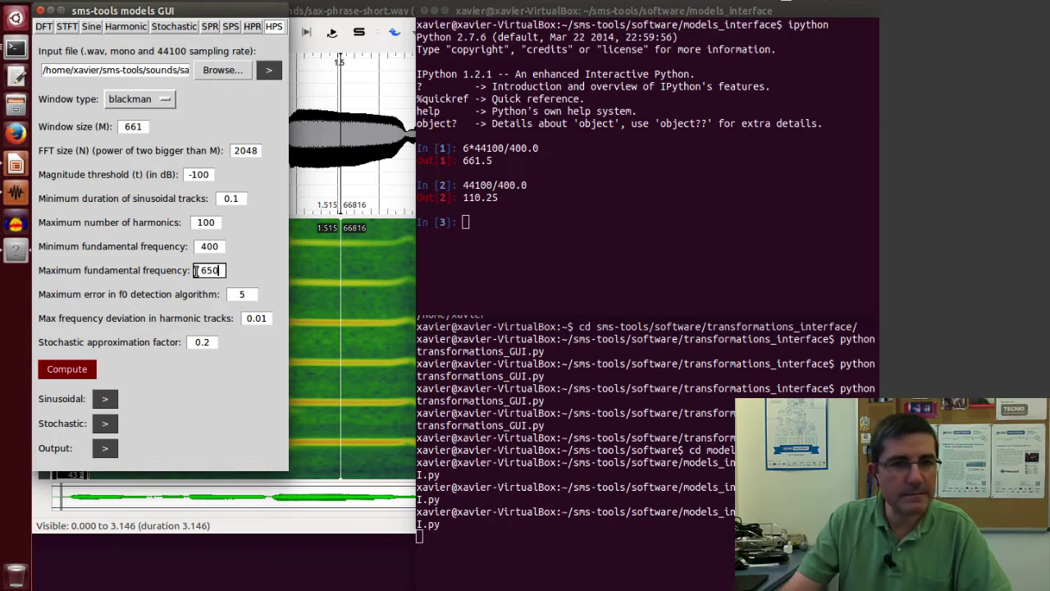
- Set the maximum error in the f0 detection algorithm to 7 and the stochastic approximation factor to 0.4
left_click(247, 295)
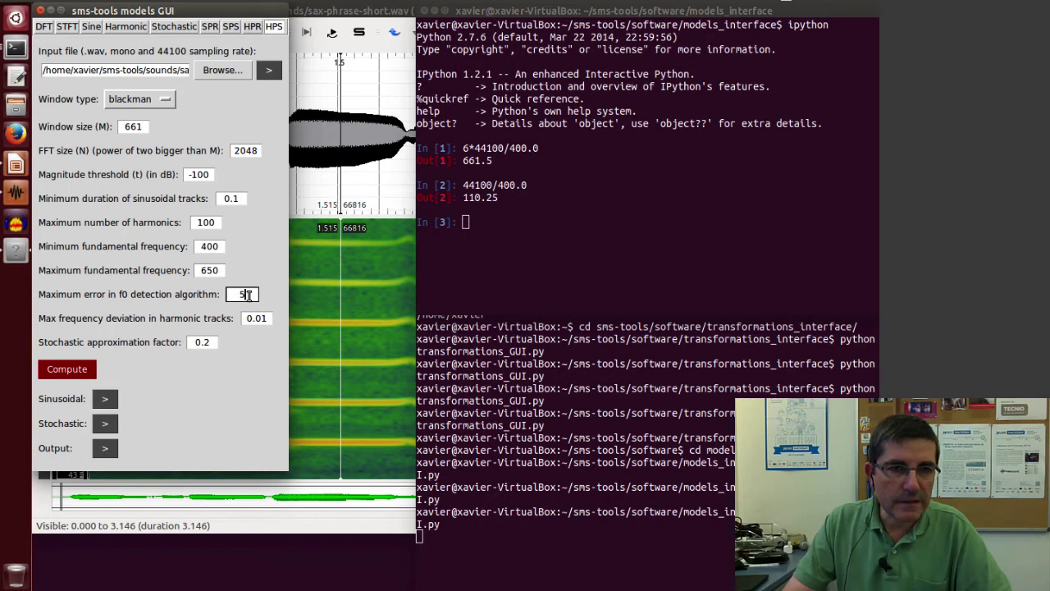
left_click_drag(248, 296, 240, 295)
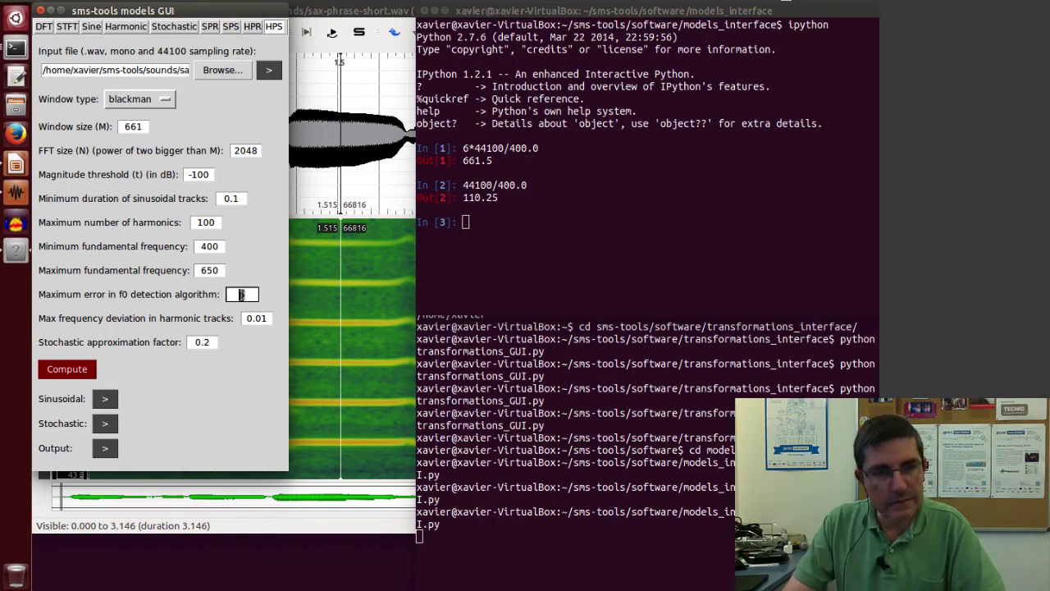
type("7")
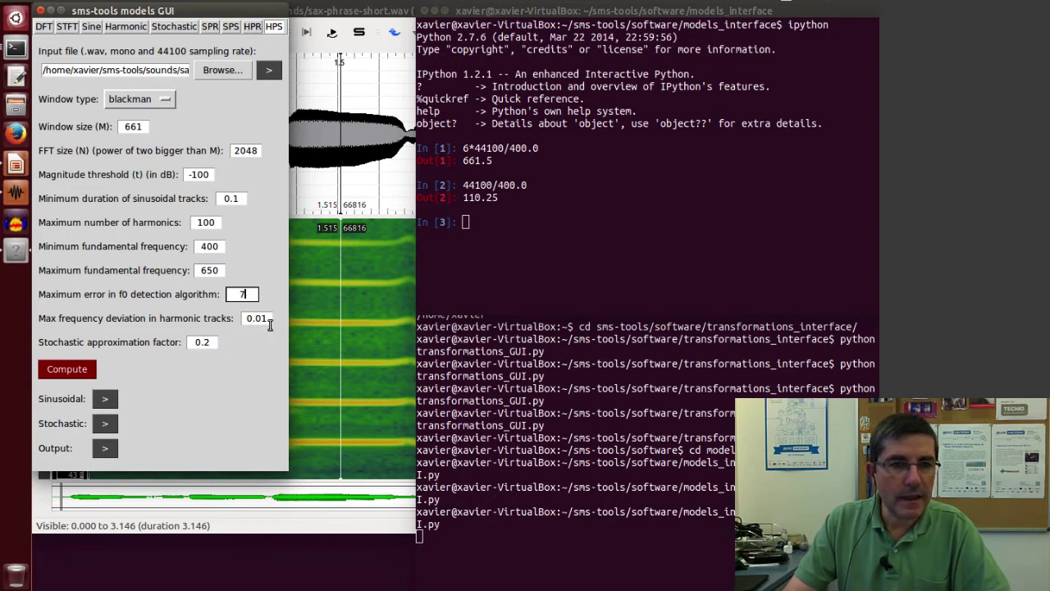
left_click(209, 343)
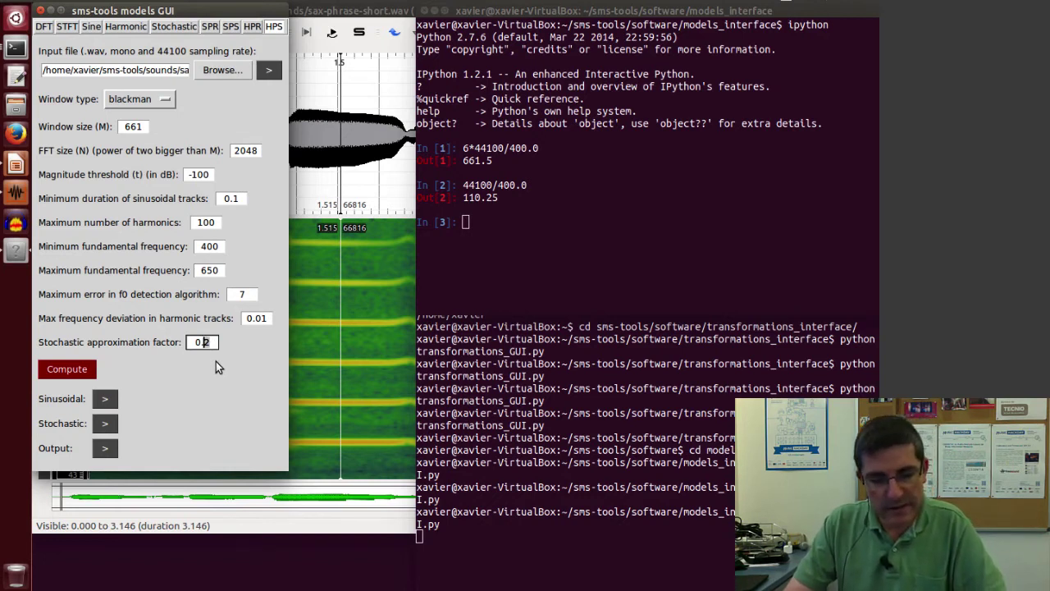
key("BackSpace")
type("4")
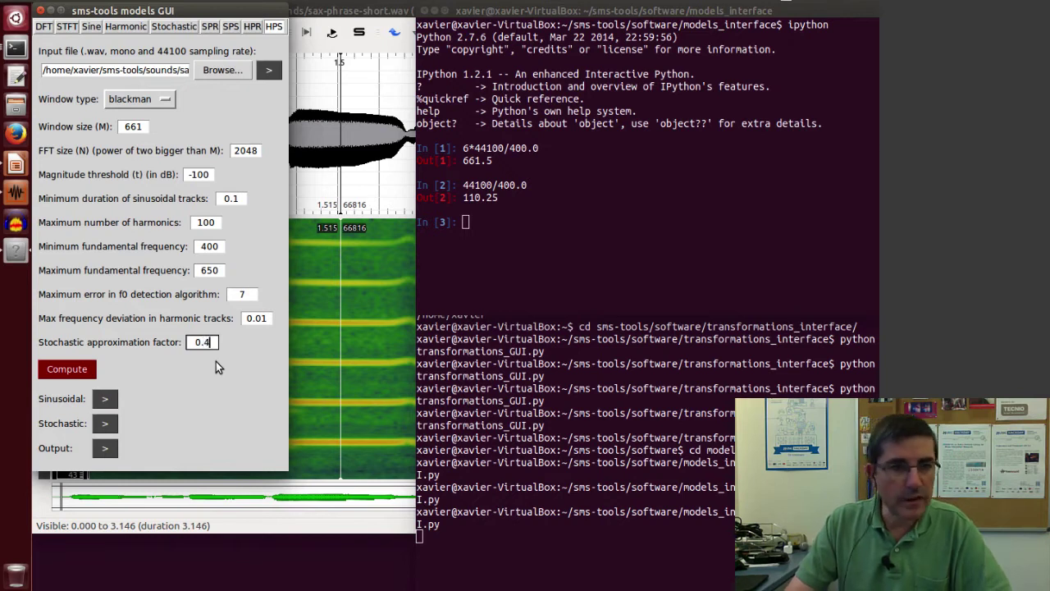
- Compute the HPS model of the saxophone phrase, inspect the harmonics and stochastic plots, and close the figure
left_click(64, 371)
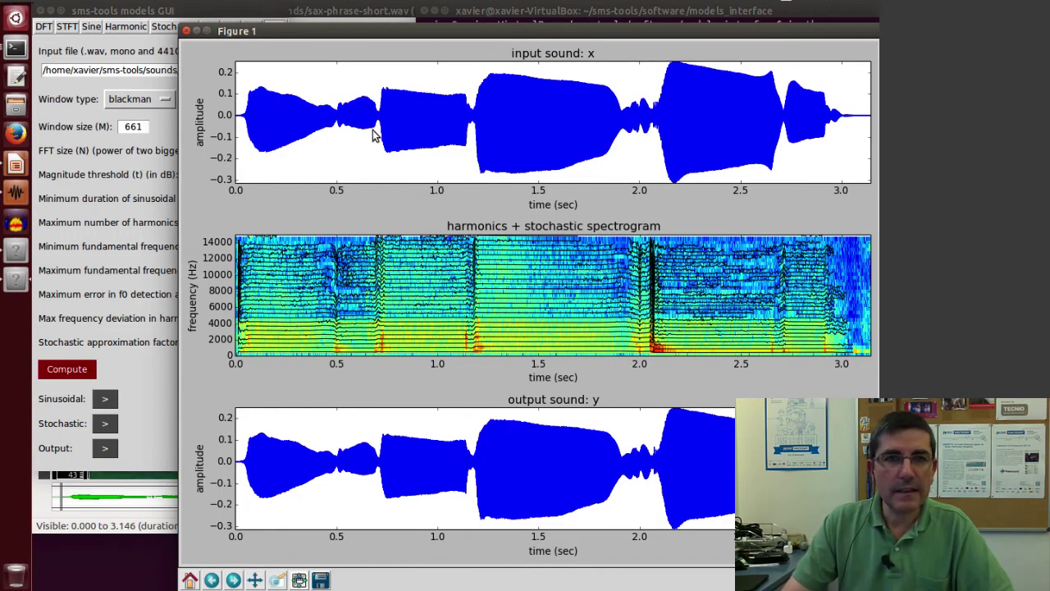
left_click_drag(368, 39, 367, 34)
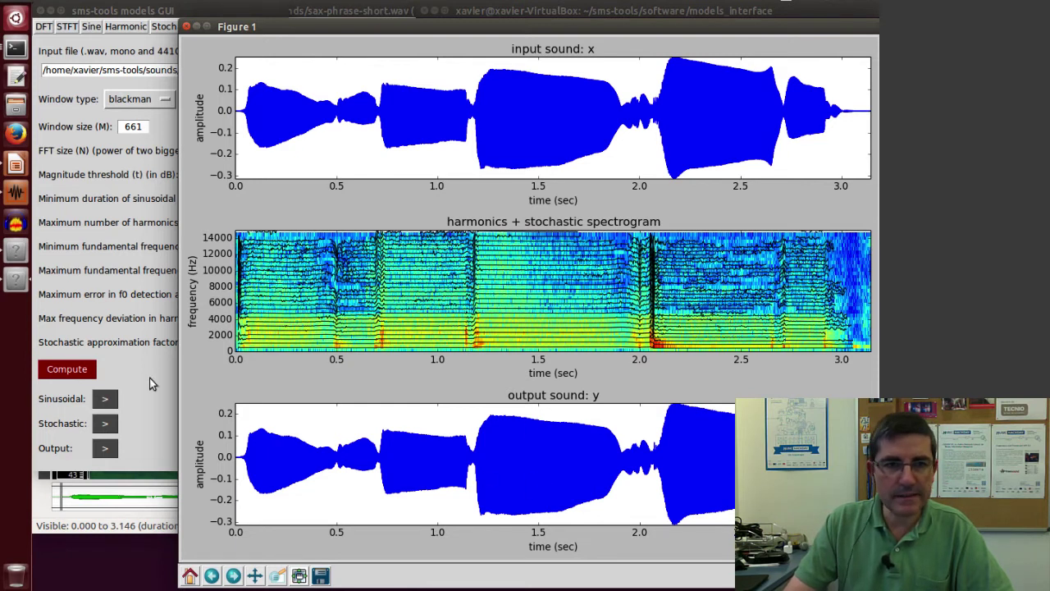
left_click(150, 380)
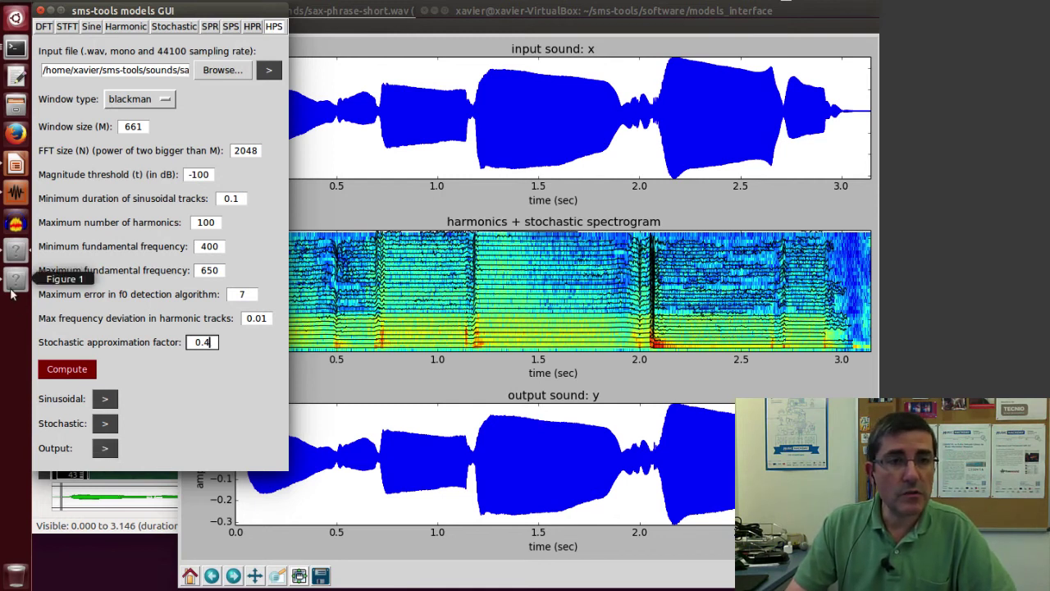
left_click(352, 24)
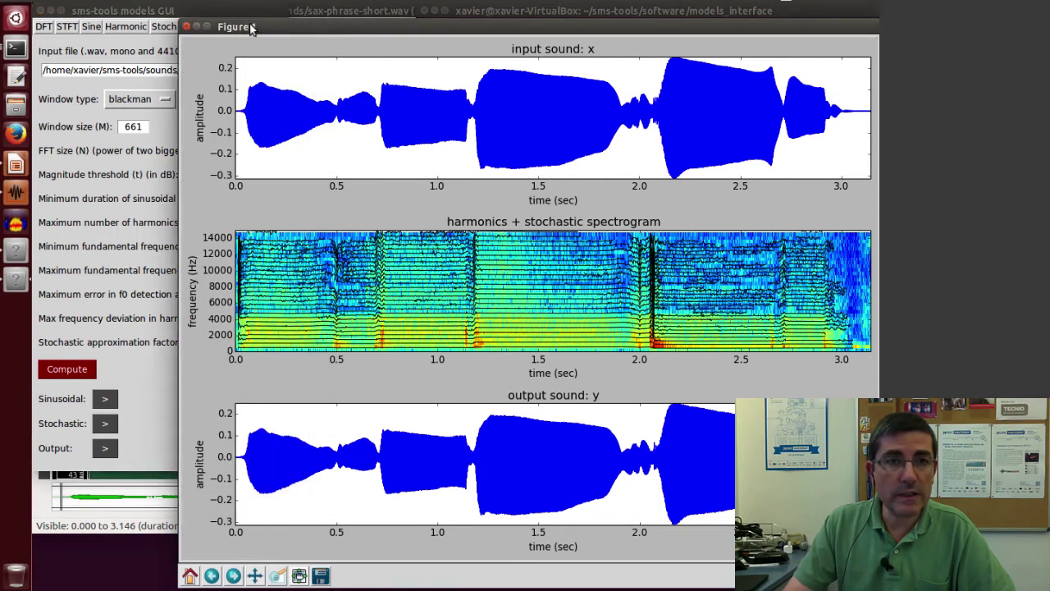
left_click(185, 27)
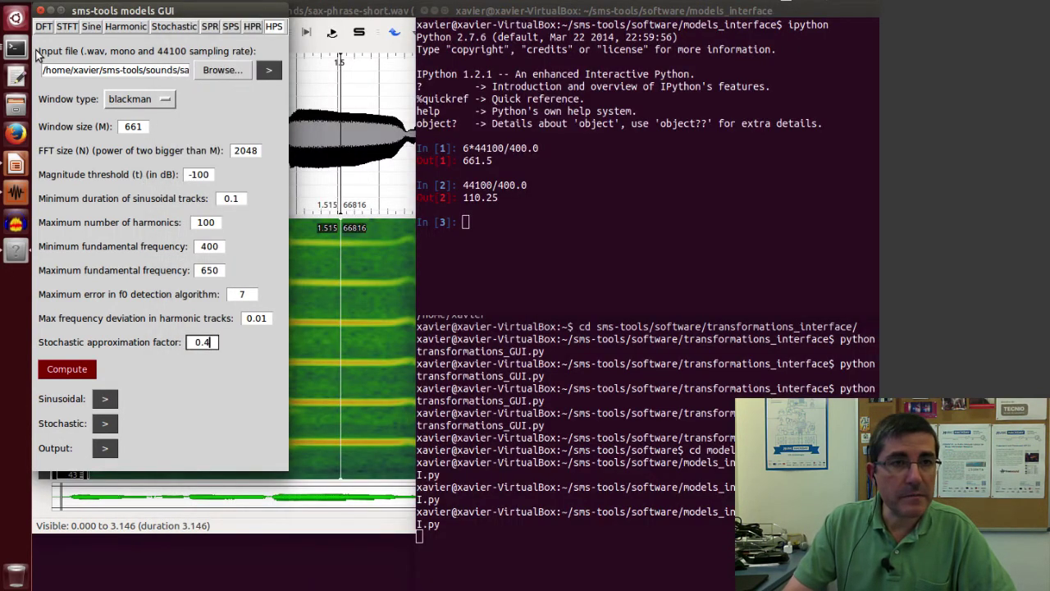
- Close the models GUI and change the terminal's directory to ../transformations_interface/
left_click(40, 10)
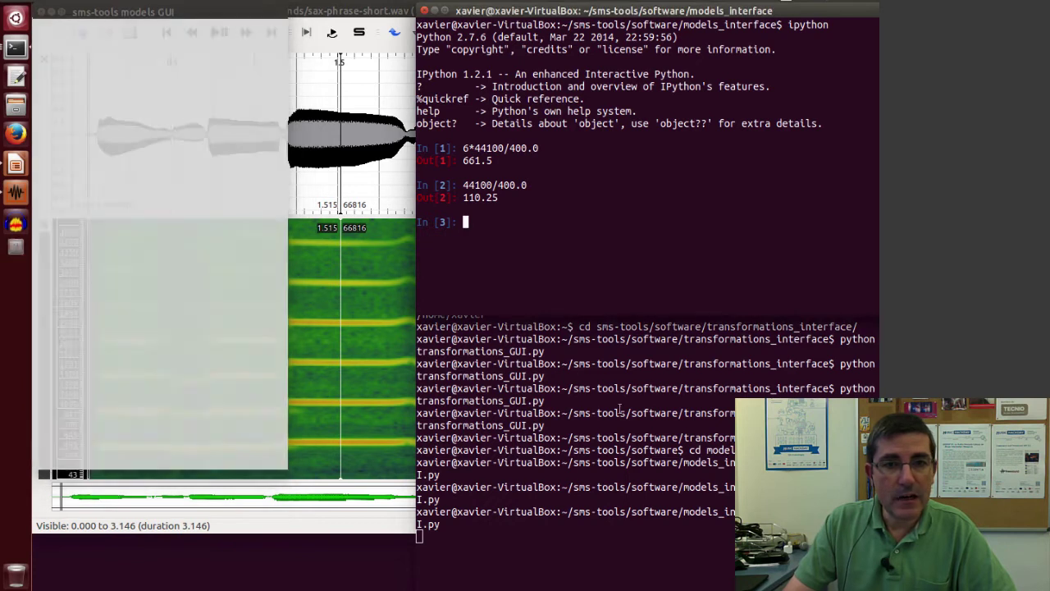
left_click(617, 414)
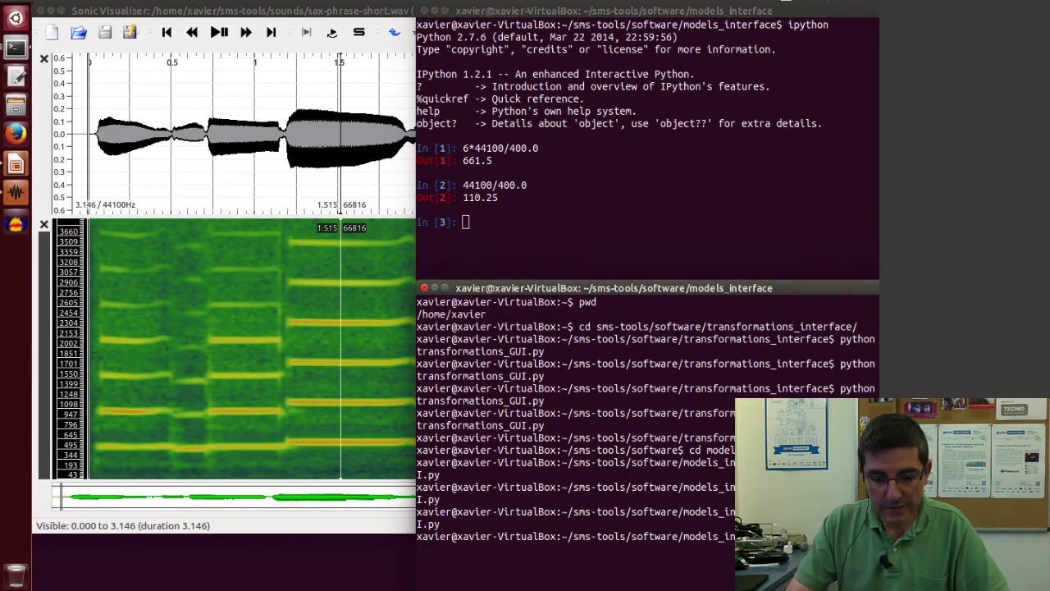
type("cd ../transformations")
type("_i")
key("Tab")
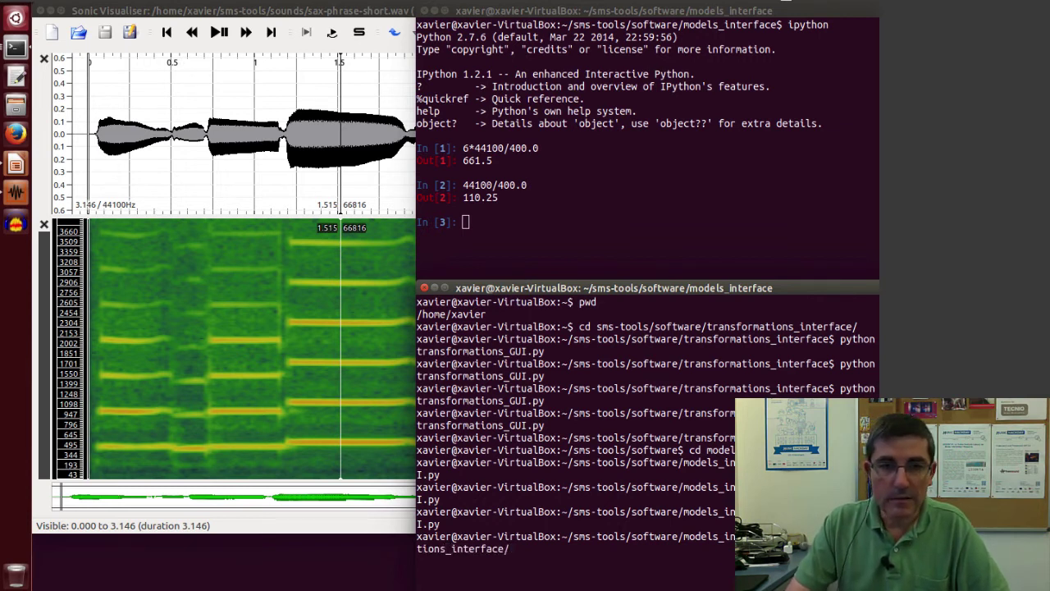
key("Return")
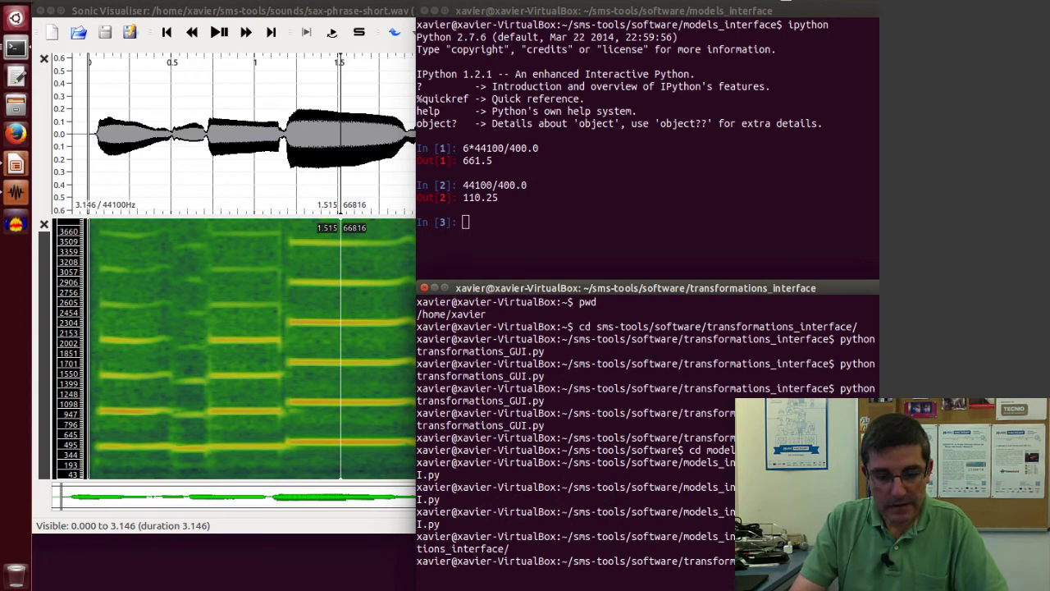
- Launch transformations_GUI.py with python and show the HPS transformation settings
type("python tran")
key("Tab")
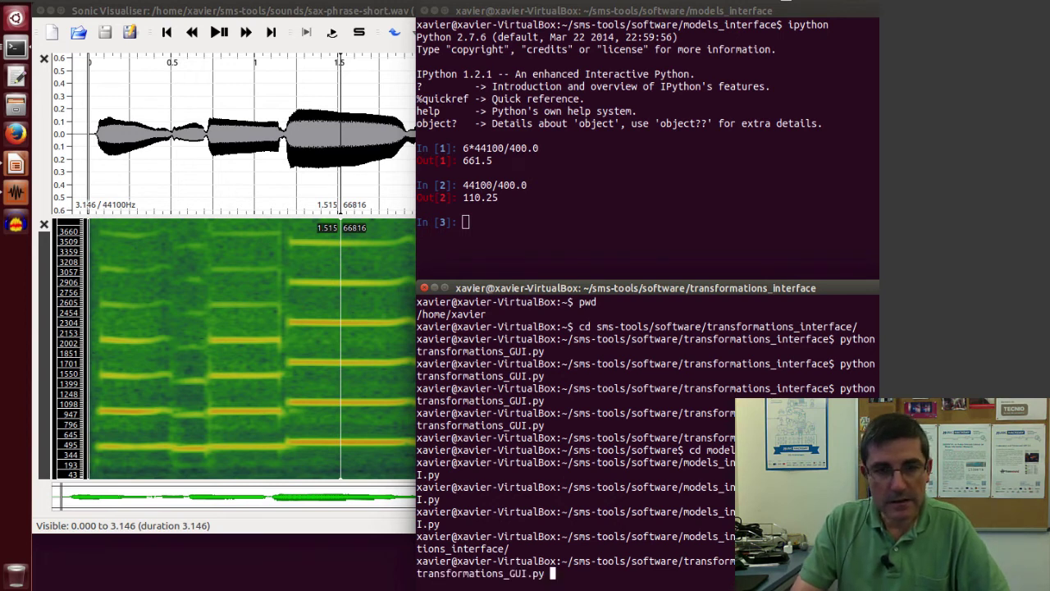
key("Return")
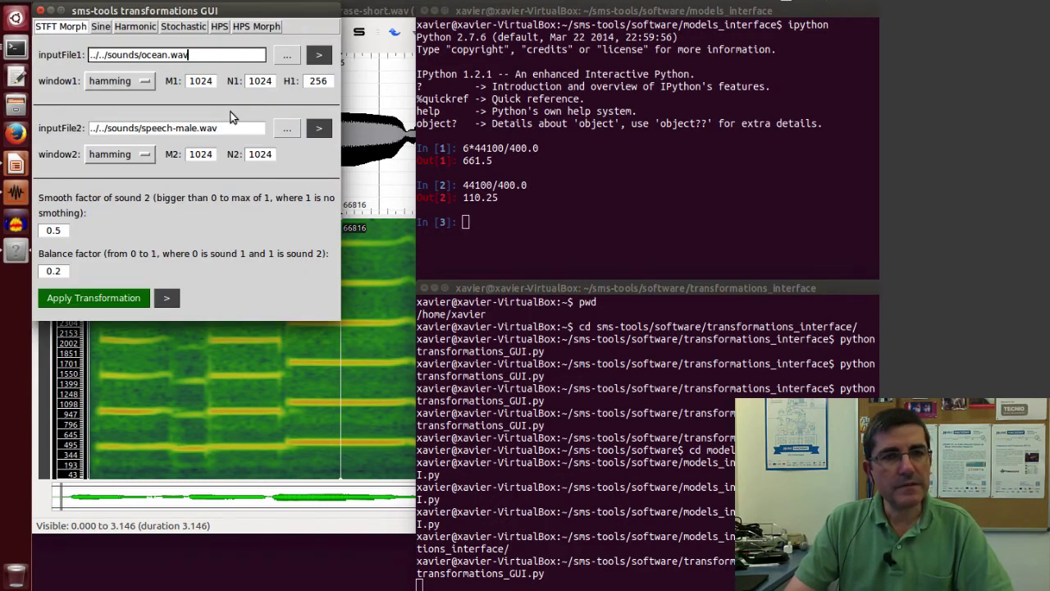
left_click(220, 27)
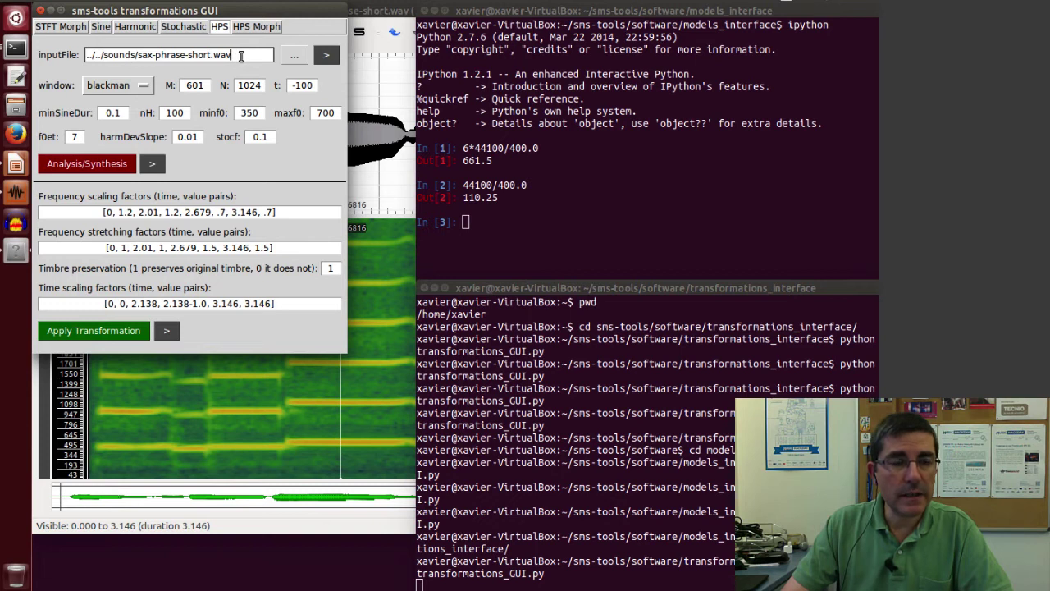
- Set the HPS transformation's window size (M) to 661 and FFT size (N) to 2048 for sax-phrase-short.wav
left_click_drag(237, 56, 29, 41)
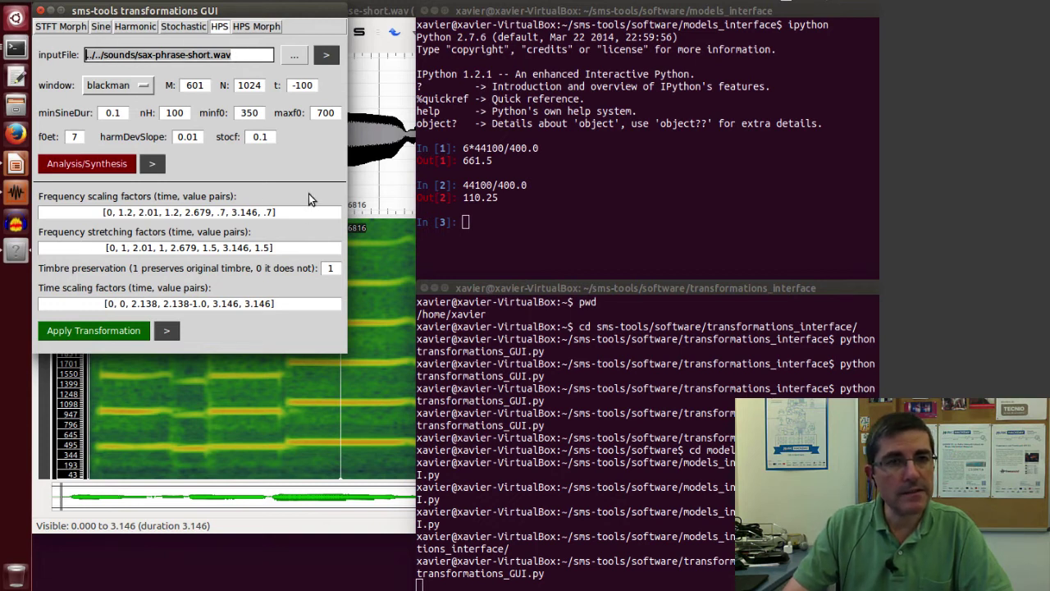
double_click(203, 86)
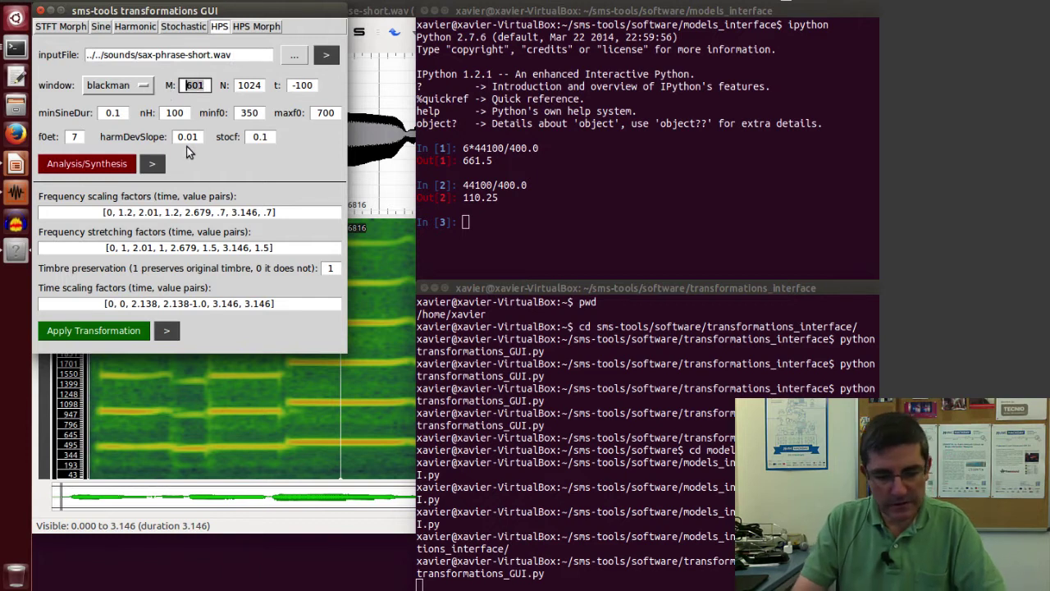
type("661")
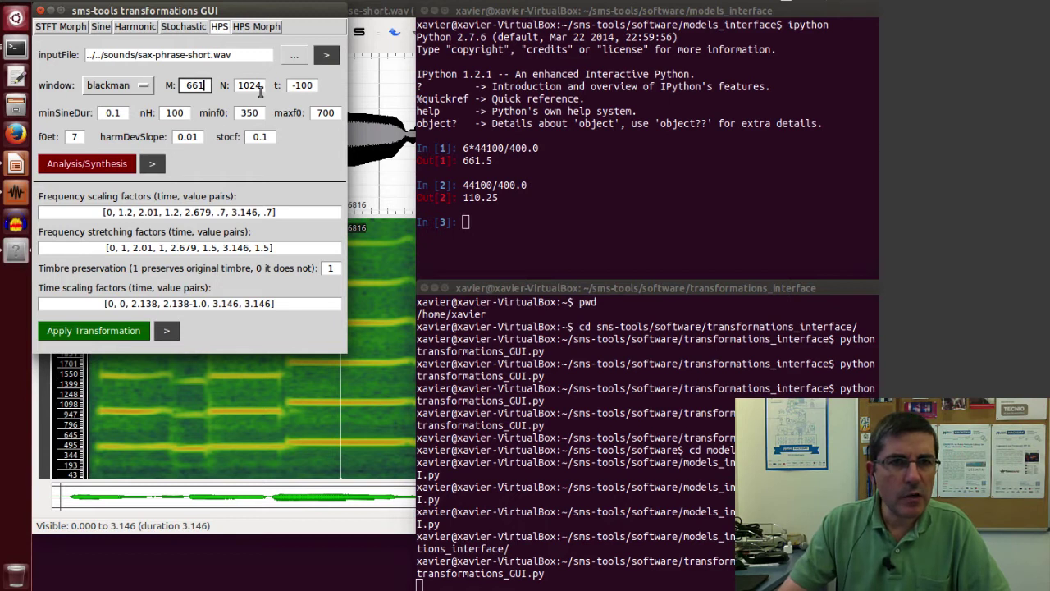
double_click(263, 86)
type("2048")
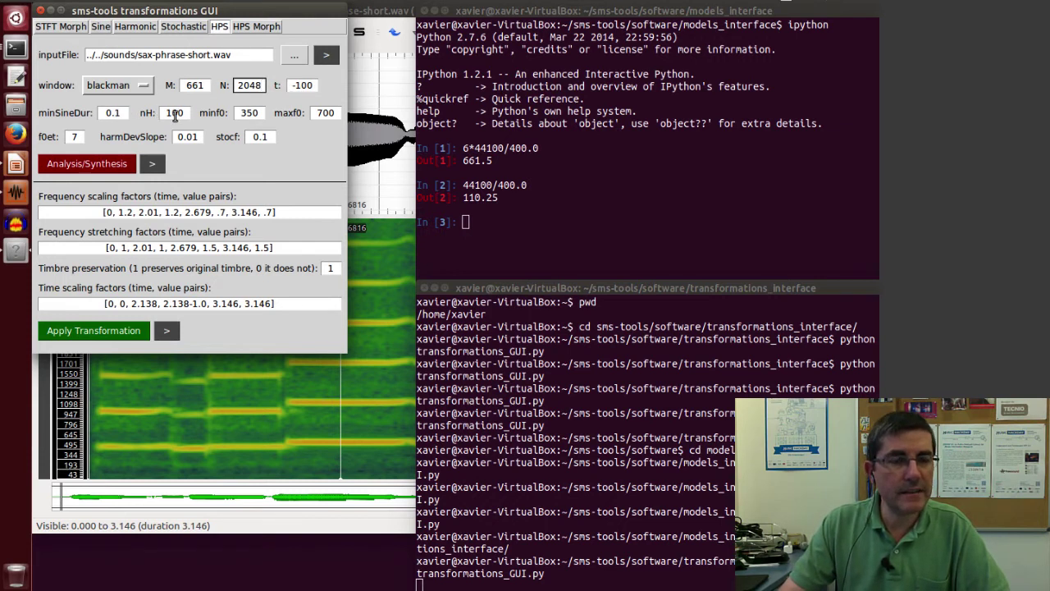
- Set minf0 to 400, maxf0 to 650 and the stochastic factor (stocf) to 0.4 for the HPS transformation
double_click(258, 113)
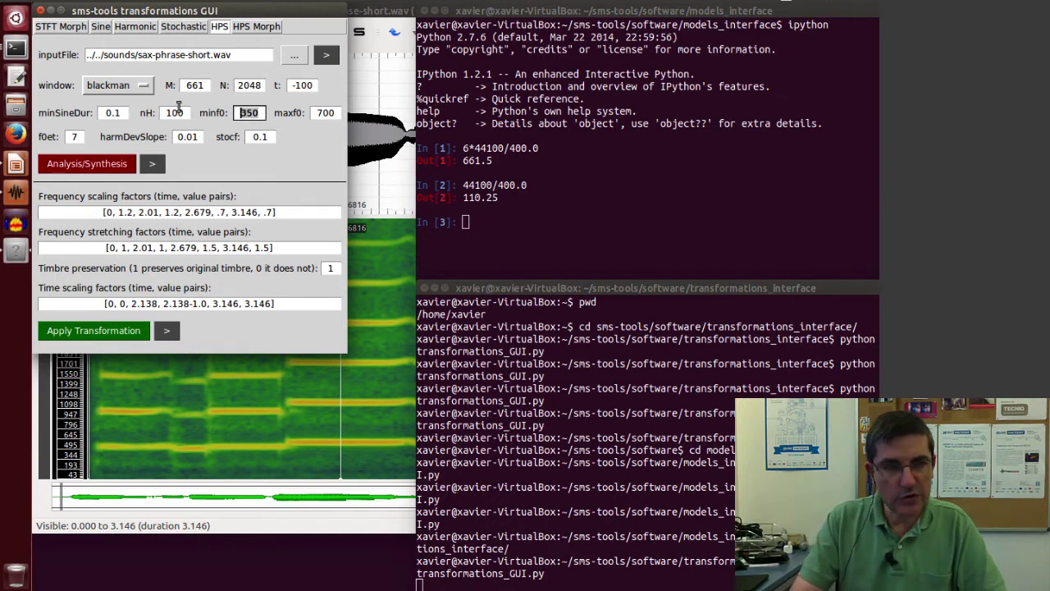
type("400")
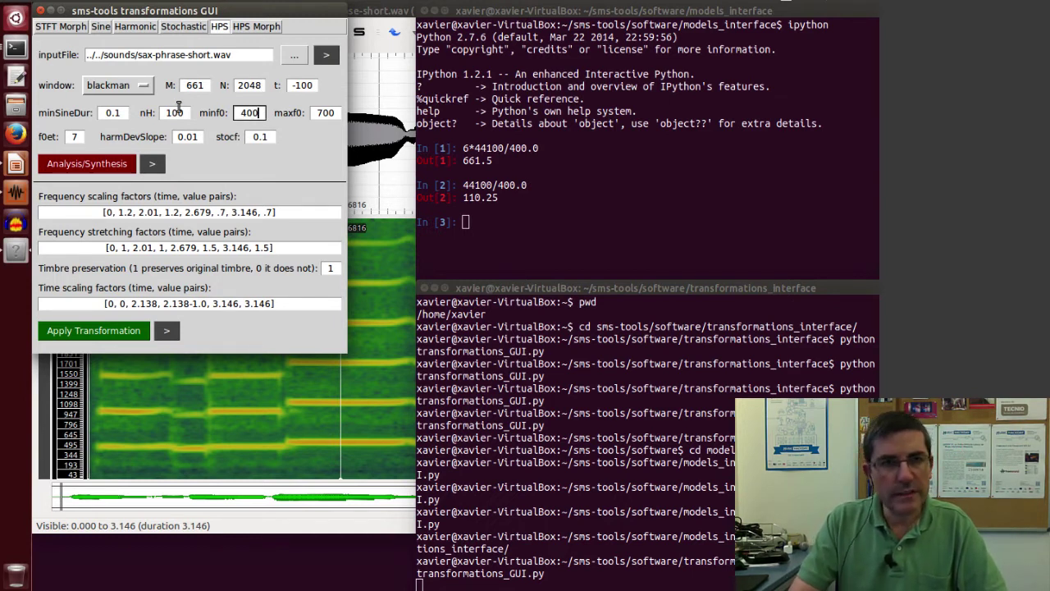
double_click(326, 113)
type("650")
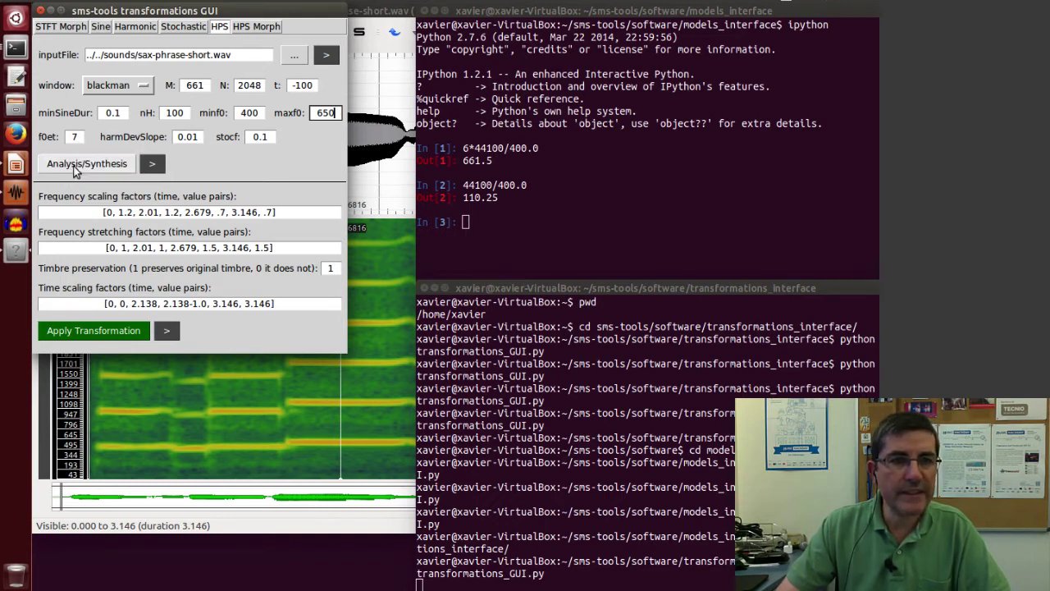
left_click(268, 138)
key("BackSpace")
type("4")
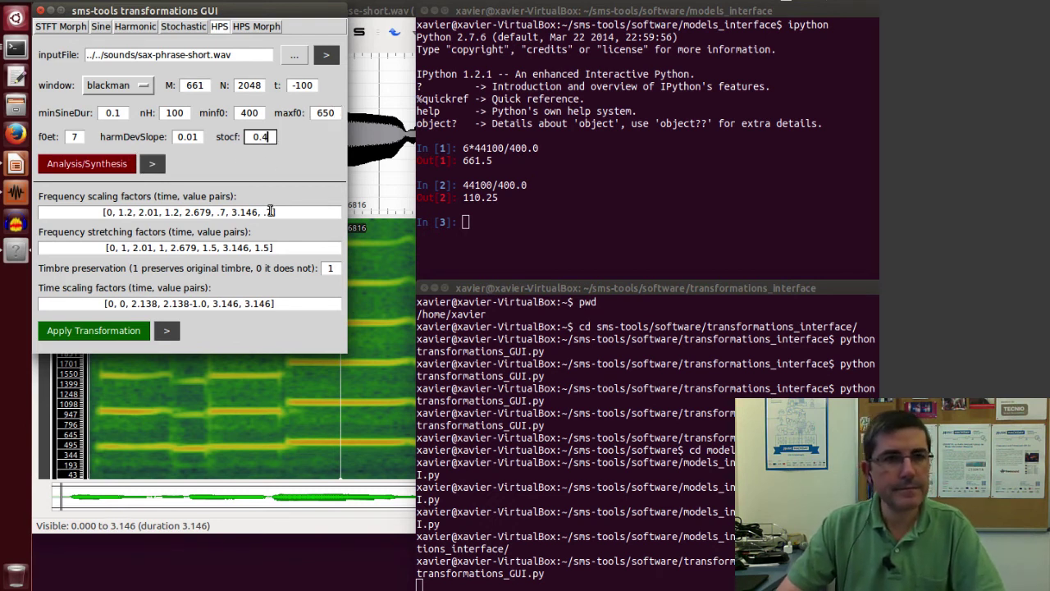
- Run the HPS analysis/synthesis on the saxophone phrase and play the synthesized sound
left_click(104, 167)
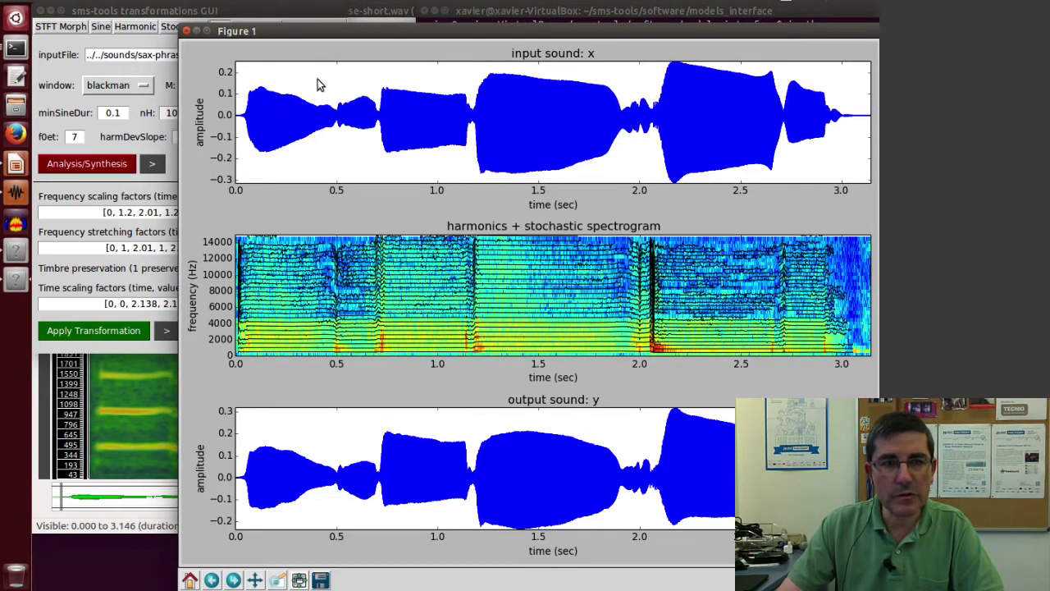
left_click(153, 167)
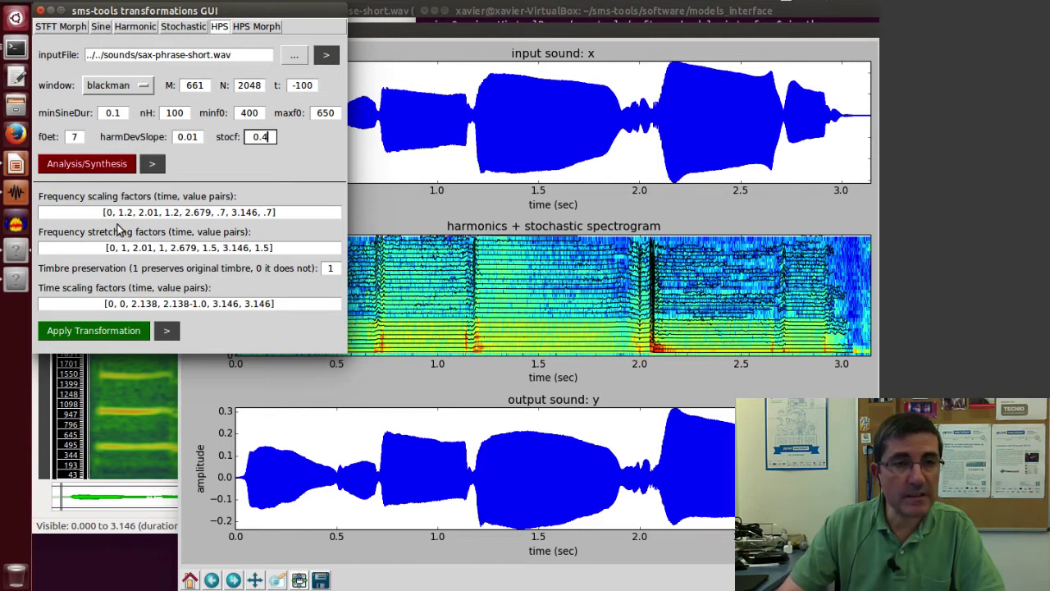
- Replace the HPS time scaling factors with [0,0,1,1]
left_click(82, 304)
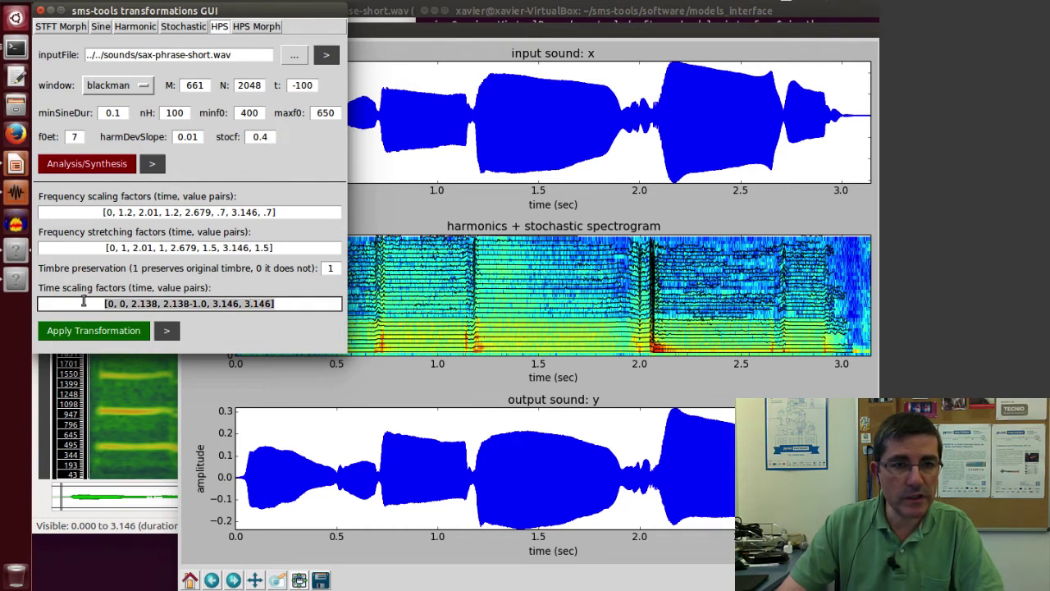
key("shift+End")
key("Delete")
type("[0,")
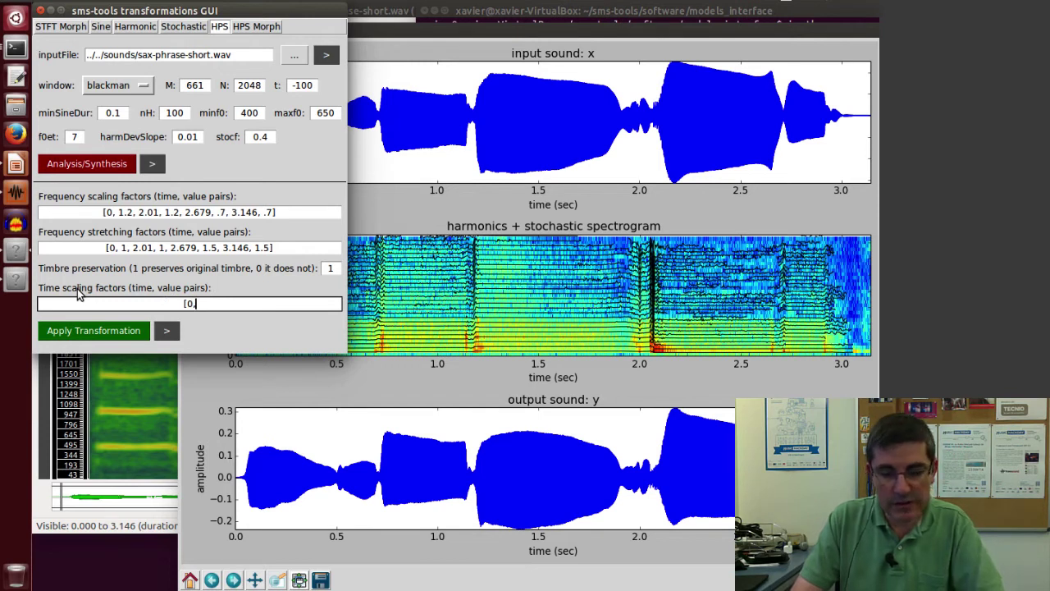
type("0,1,1")
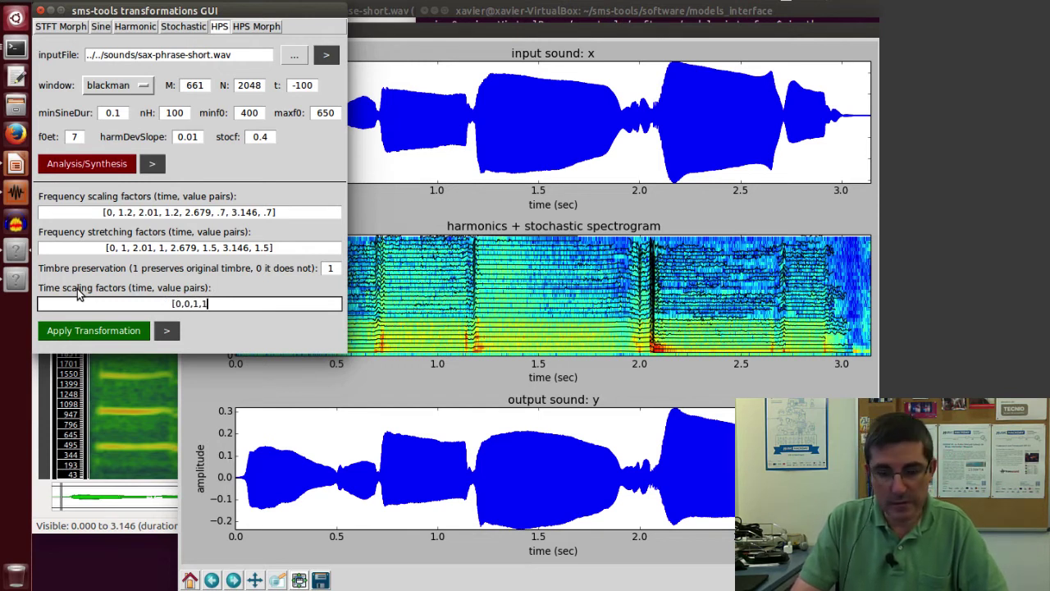
type("]")
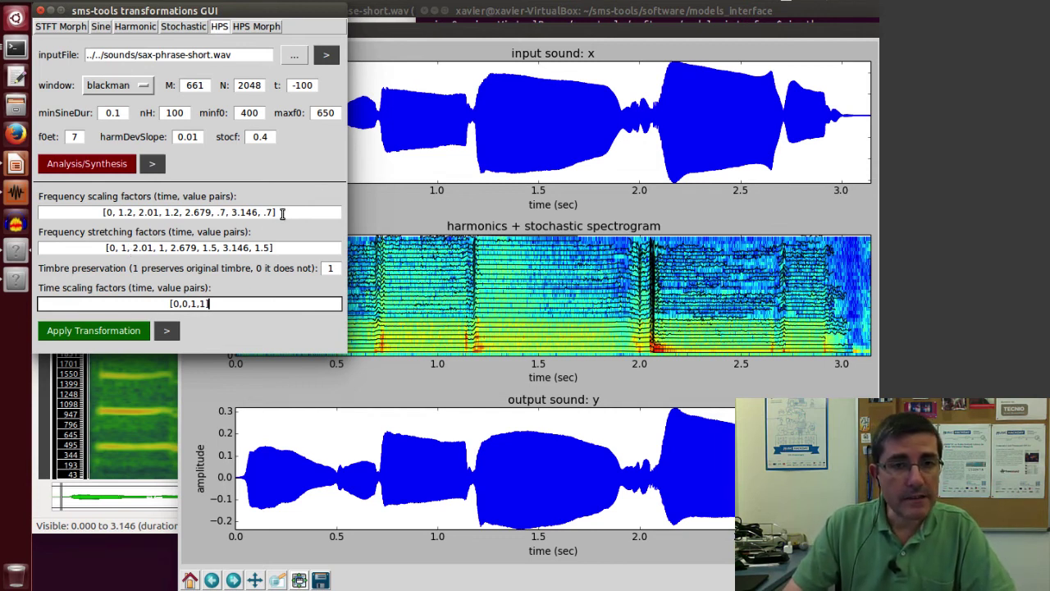
- Replace the HPS frequency stretching factors with [0,1,1,1]
left_click_drag(280, 246, 51, 251)
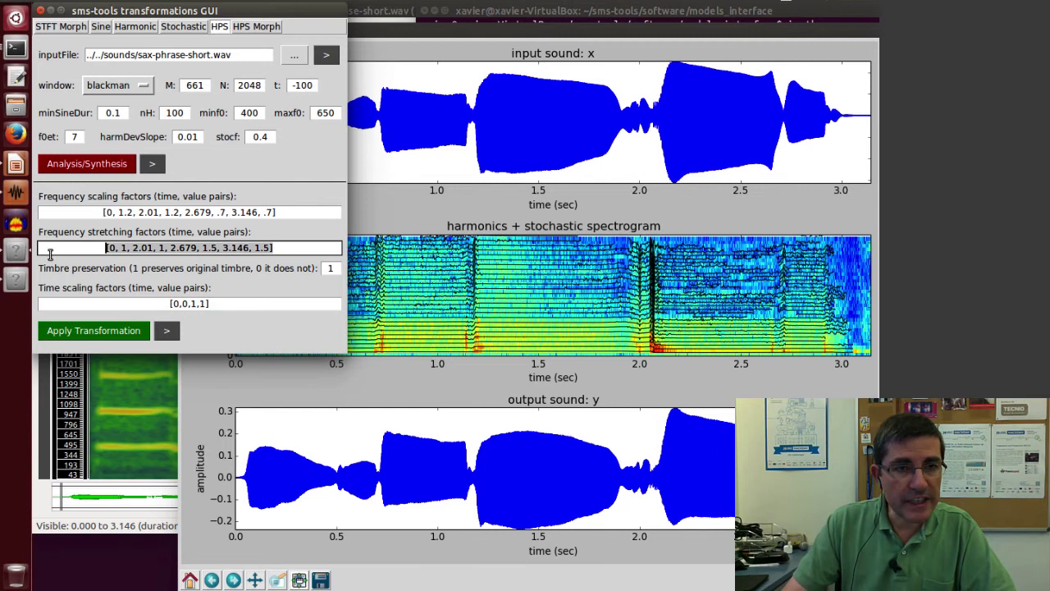
key("BackSpace")
type("[")
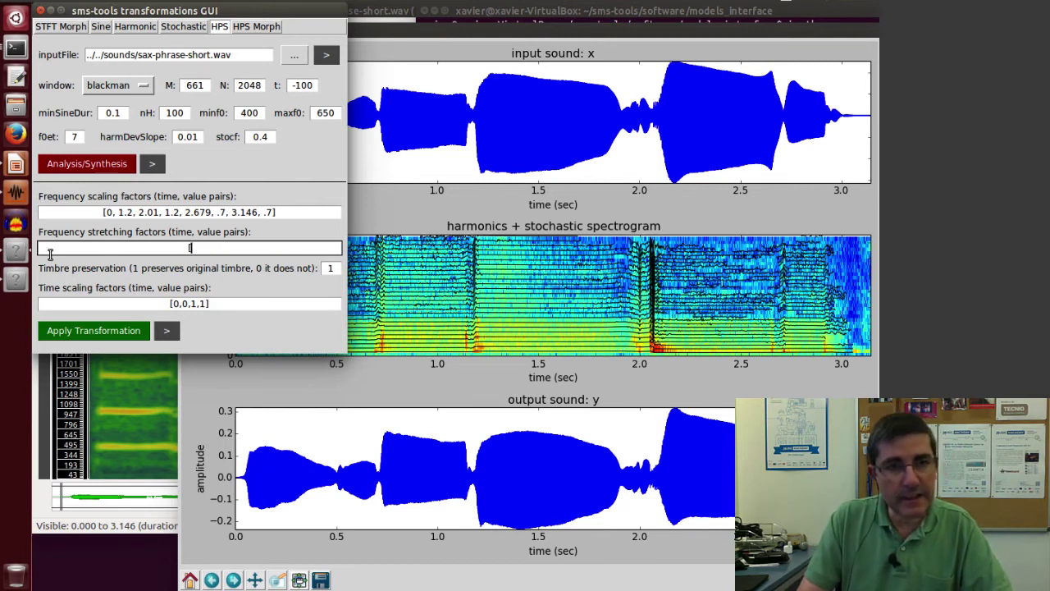
type("0,1")
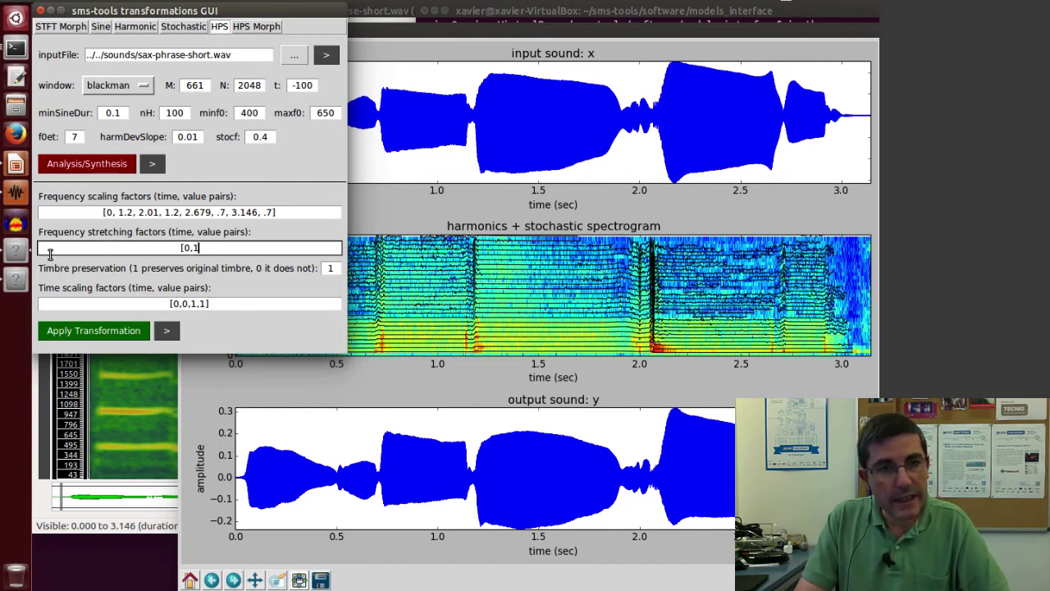
type(",1,1]")
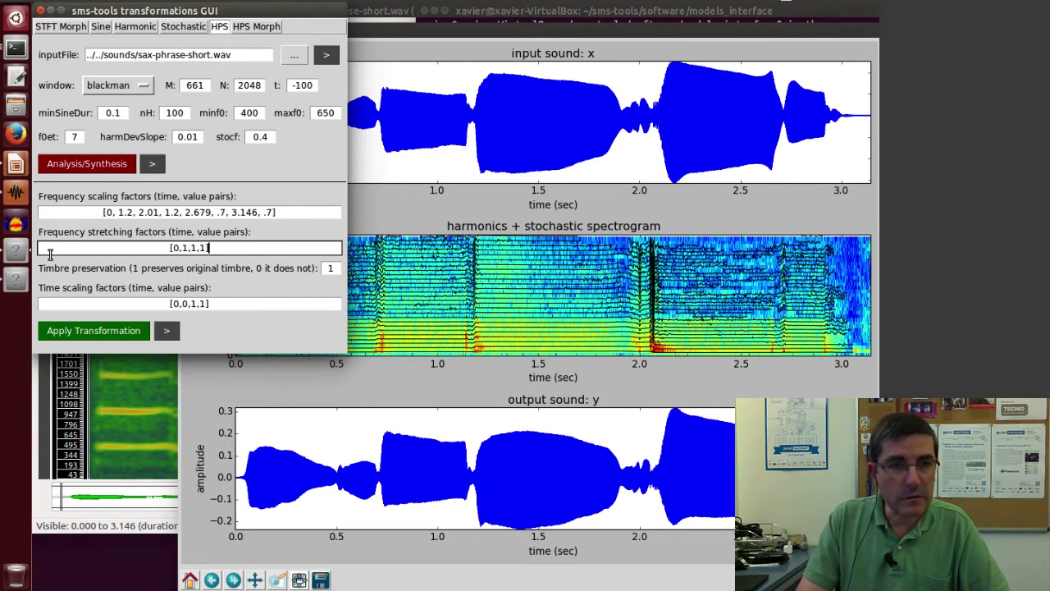
left_click(190, 248)
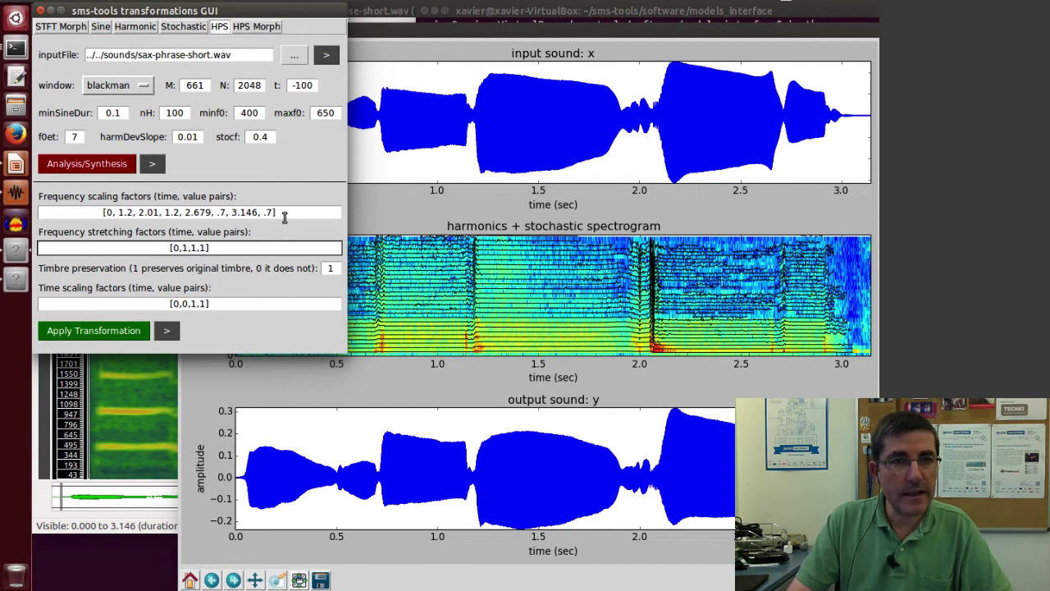
- Replace the HPS frequency scaling factors with [0, .8, 1,.8]
left_click_drag(280, 213, 82, 214)
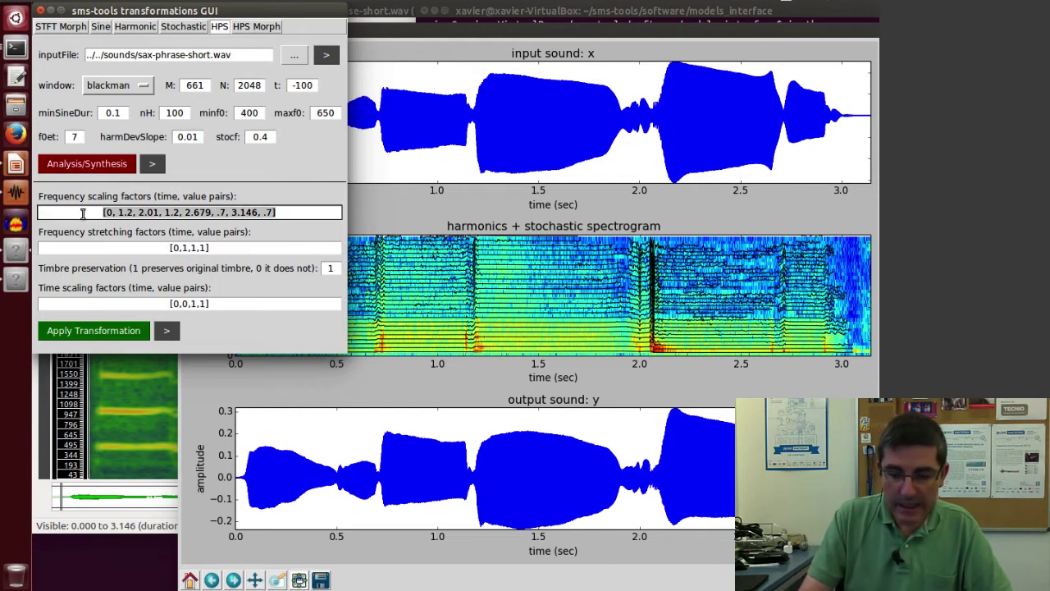
key("BackSpace")
type("[0")
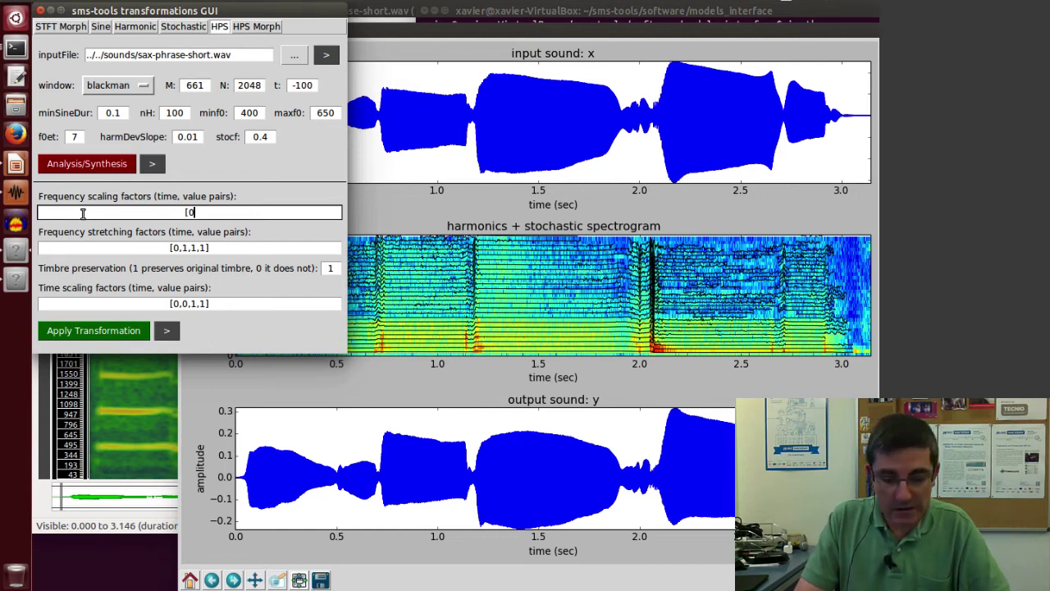
type(",.8,")
key("BackSpace")
key("BackSpace")
type(".")
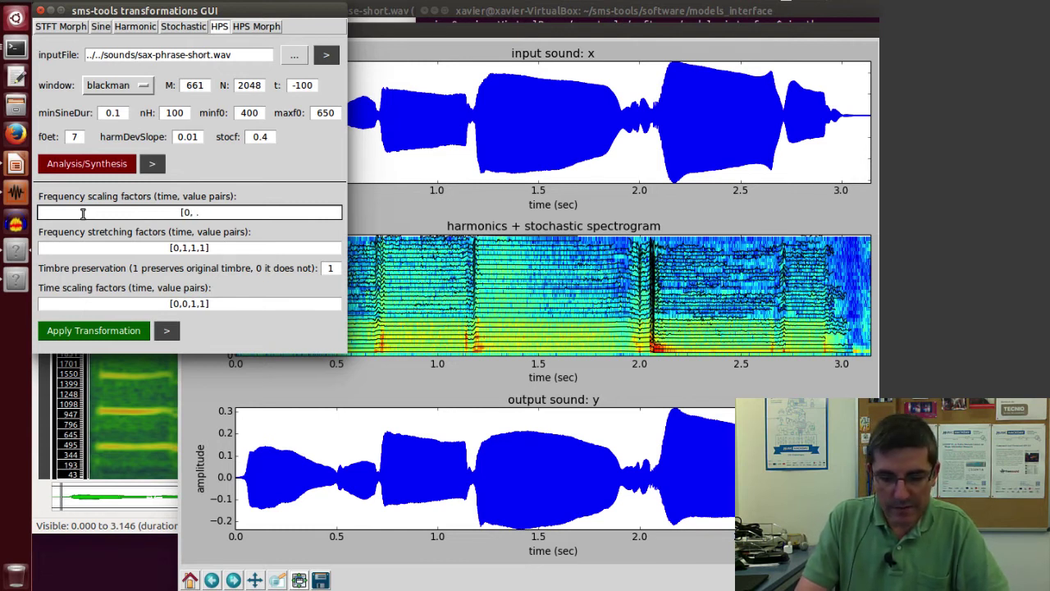
type("8, 1,")
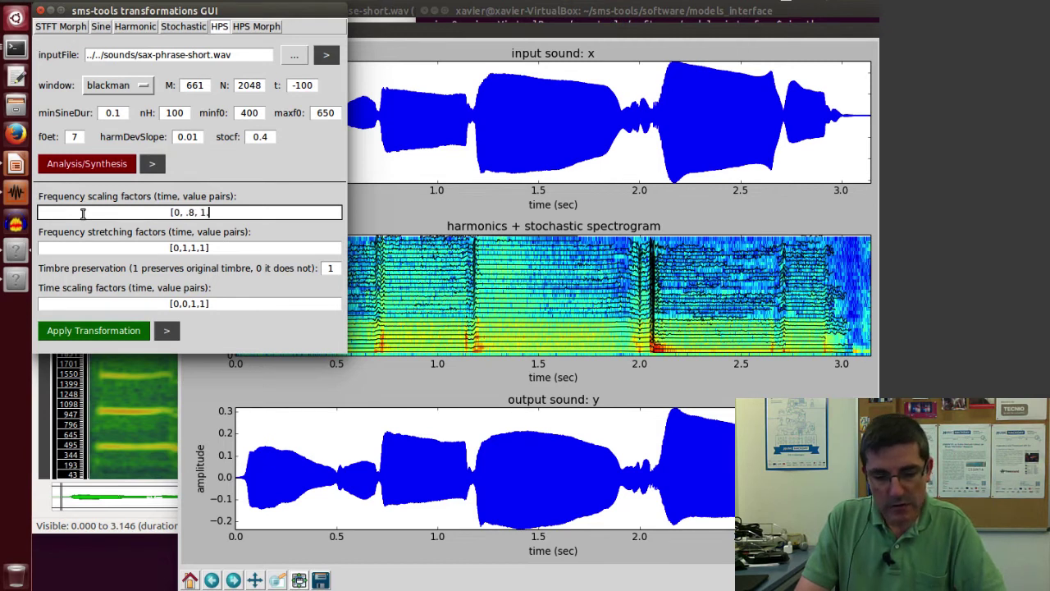
type(".8]")
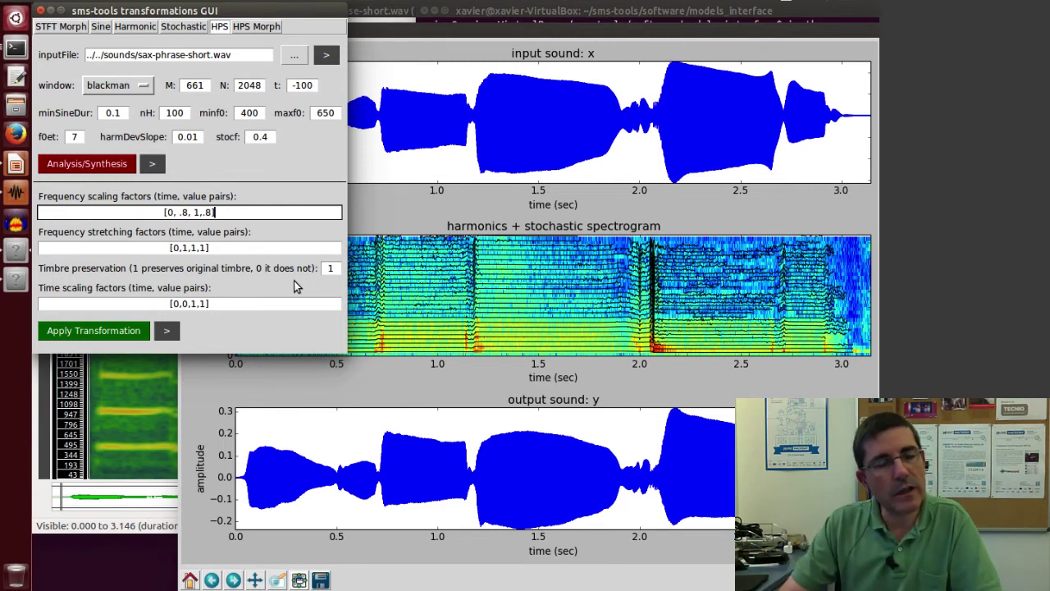
- Apply the HPS transformation, move the new figure clear of the settings, and play the transformed sound
left_click(111, 332)
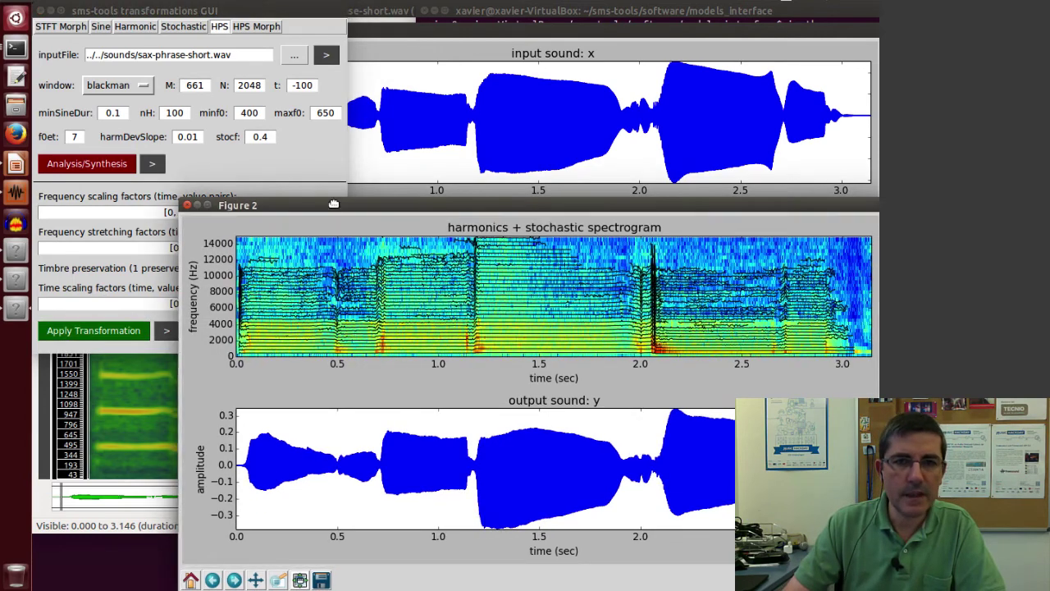
left_click_drag(323, 203, 320, 340)
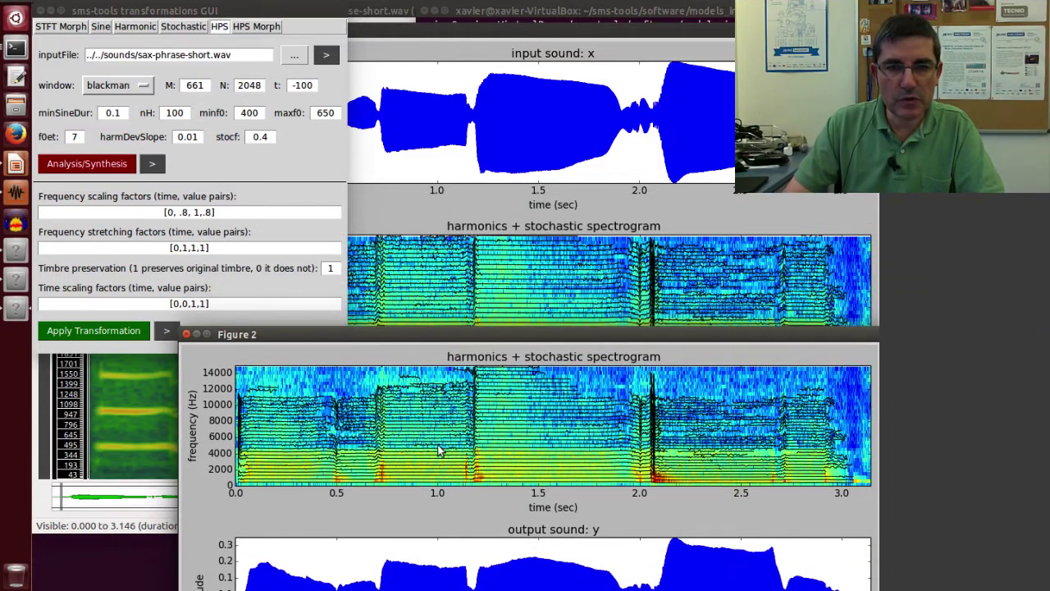
left_click_drag(422, 338, 494, 112)
left_click(167, 333)
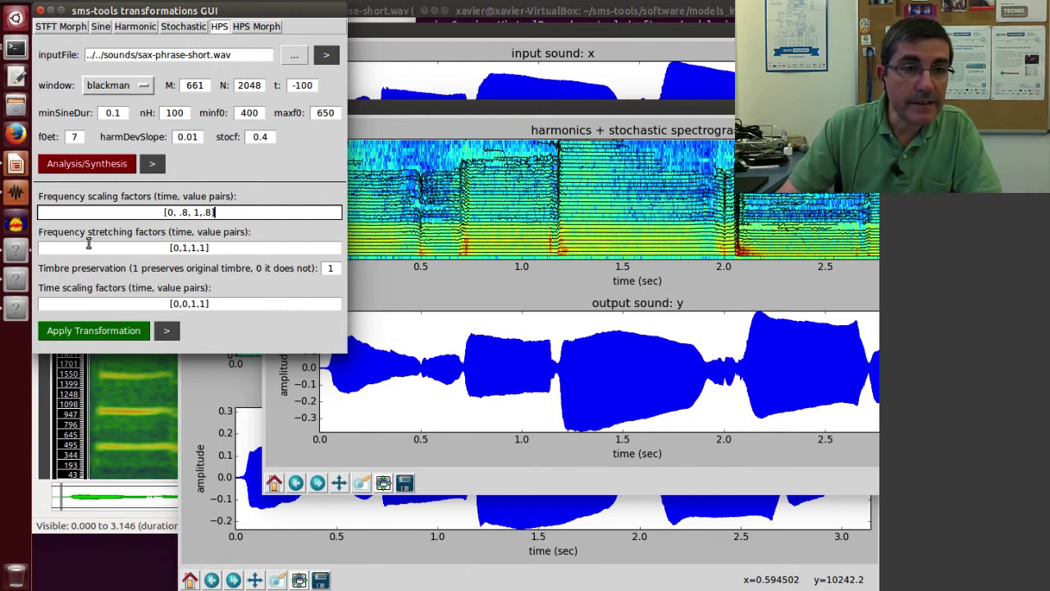
- Reapply the HPS transformation with frequency stretching factors [0,1,1,1.1] and play the transformed sound
left_click(185, 248)
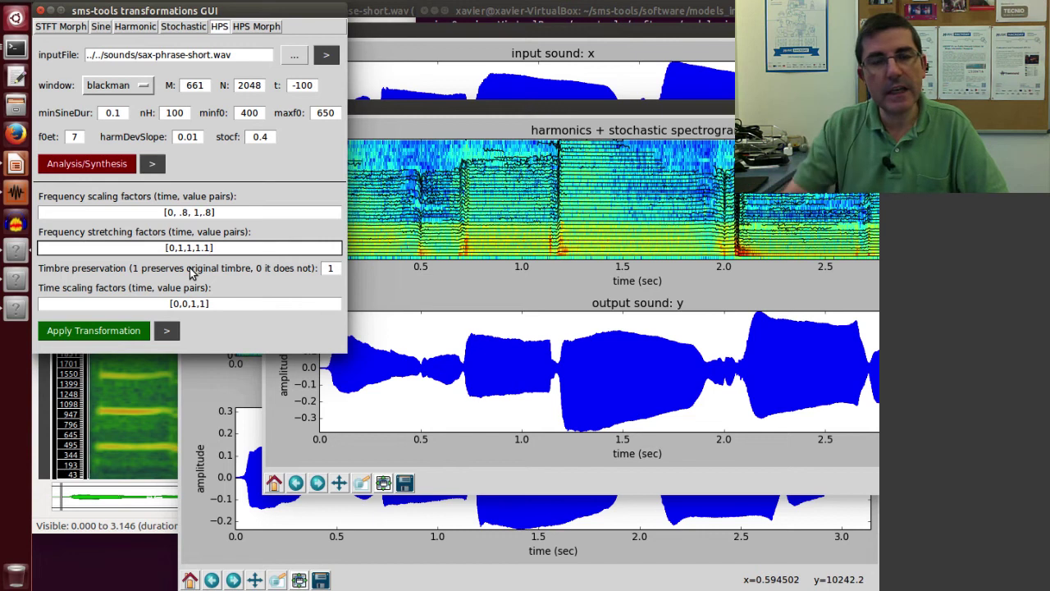
left_click(113, 331)
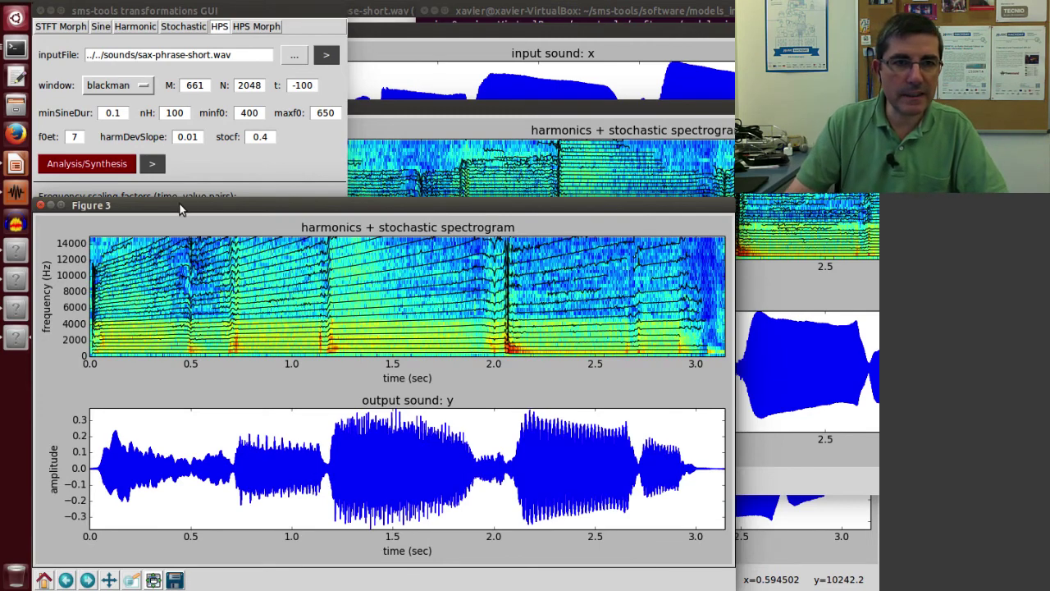
left_click_drag(180, 209, 316, 132)
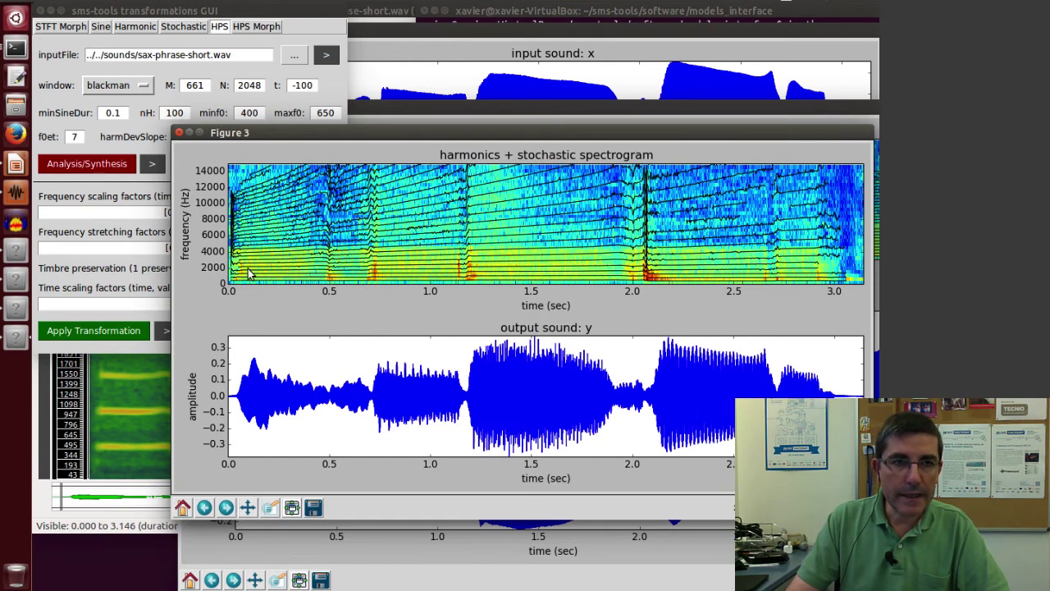
left_click_drag(264, 132, 298, 135)
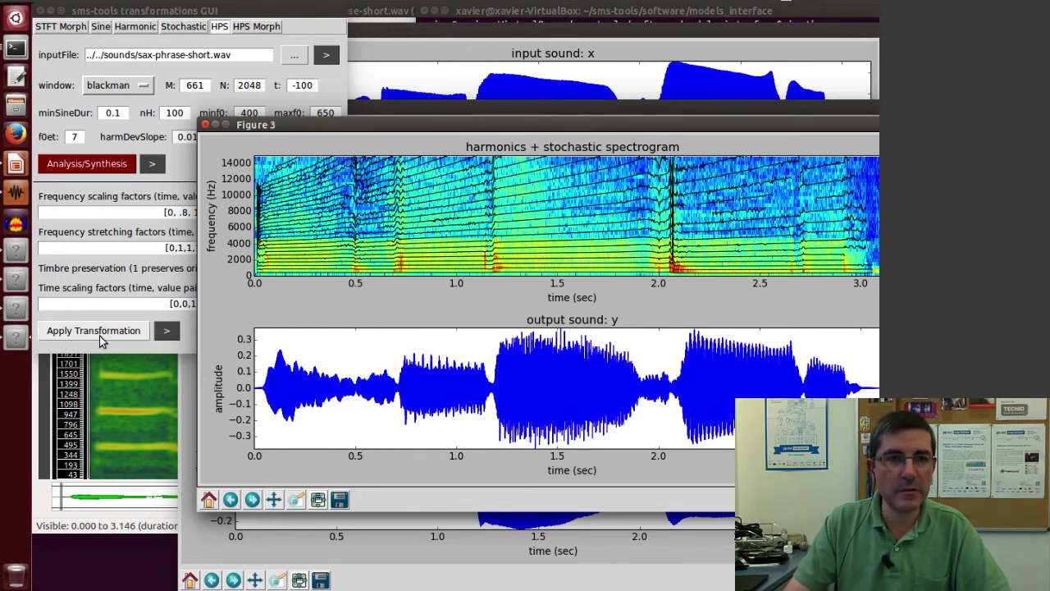
left_click(165, 336)
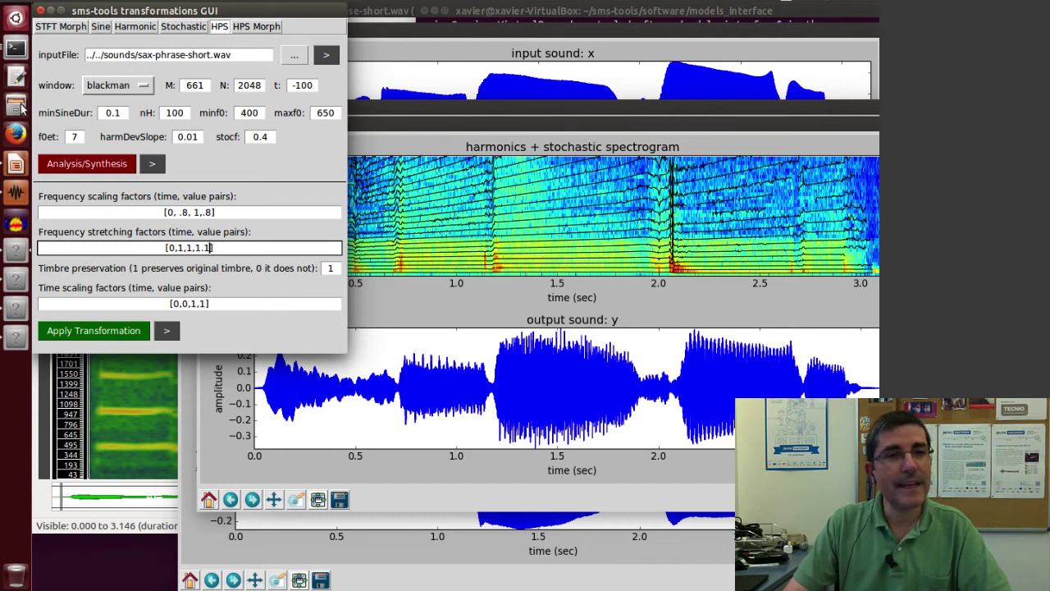
- Switch to the "8D3: Pitch change" presentation in LibreOffice Impress and start its slide show
left_click(16, 164)
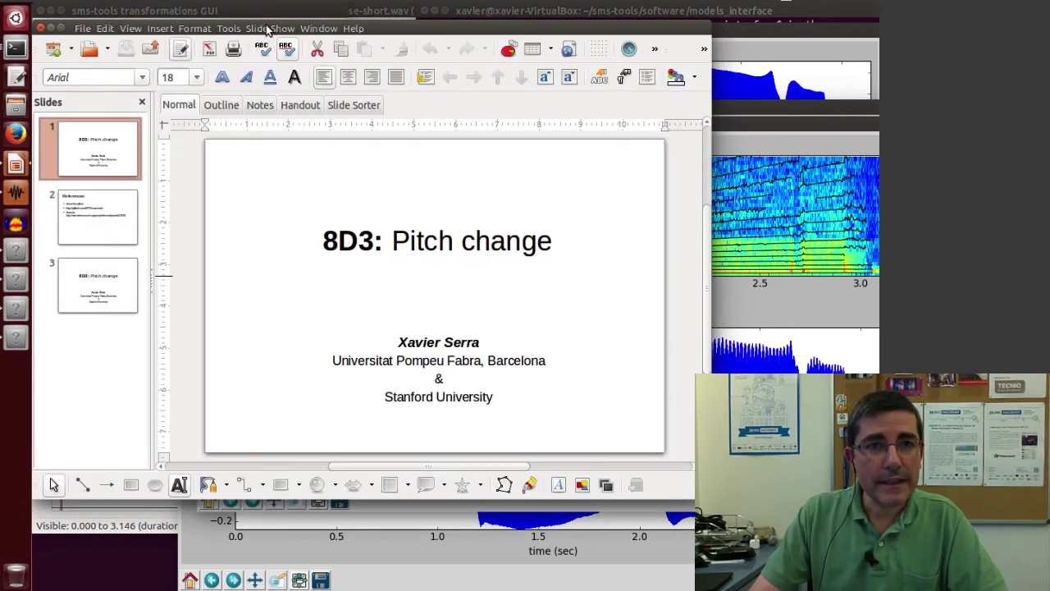
left_click(267, 29)
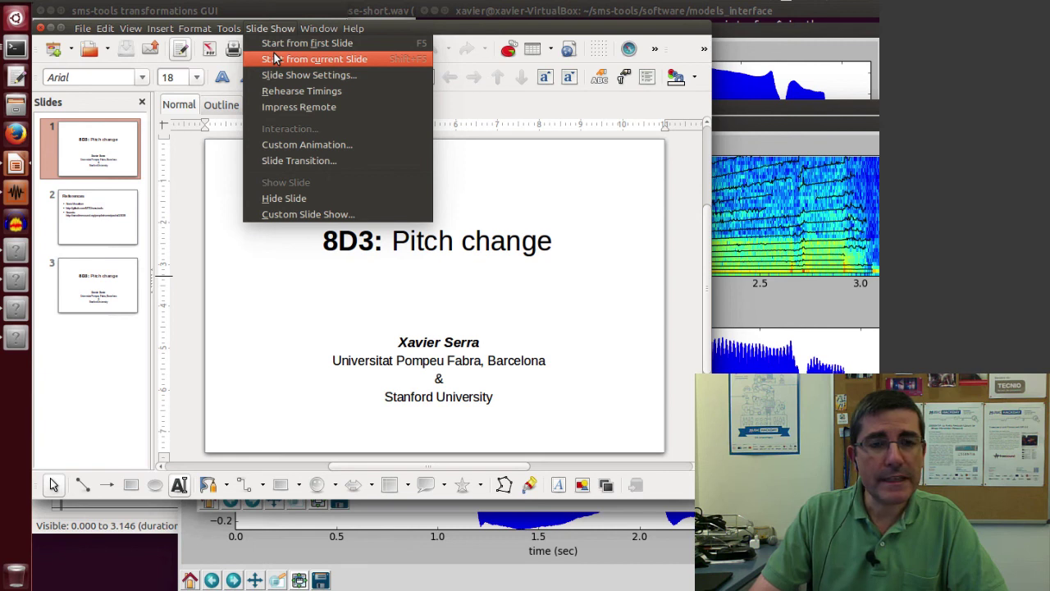